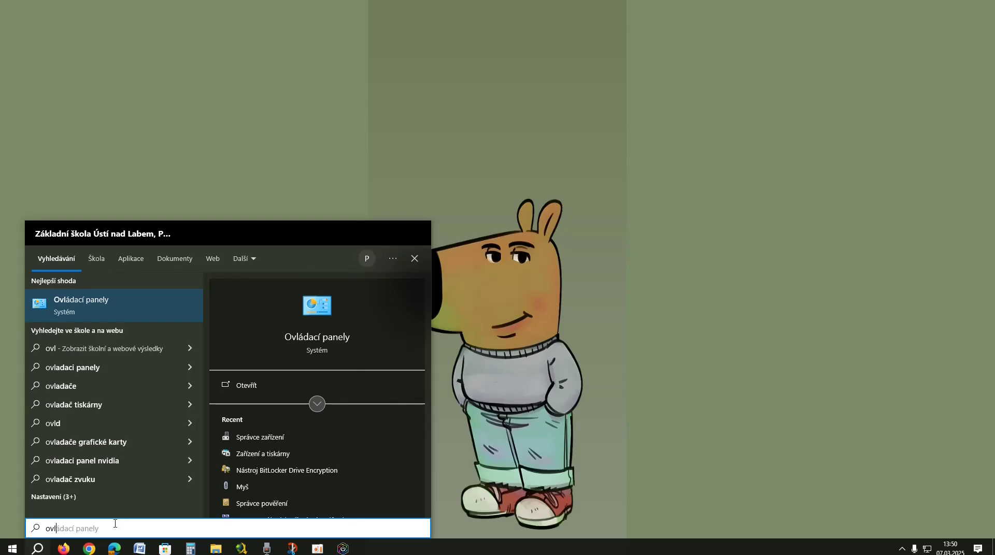
# Open Ovládací panely in a maximized window and display the items as Velké ikony.
pyautogui.click(121, 307)
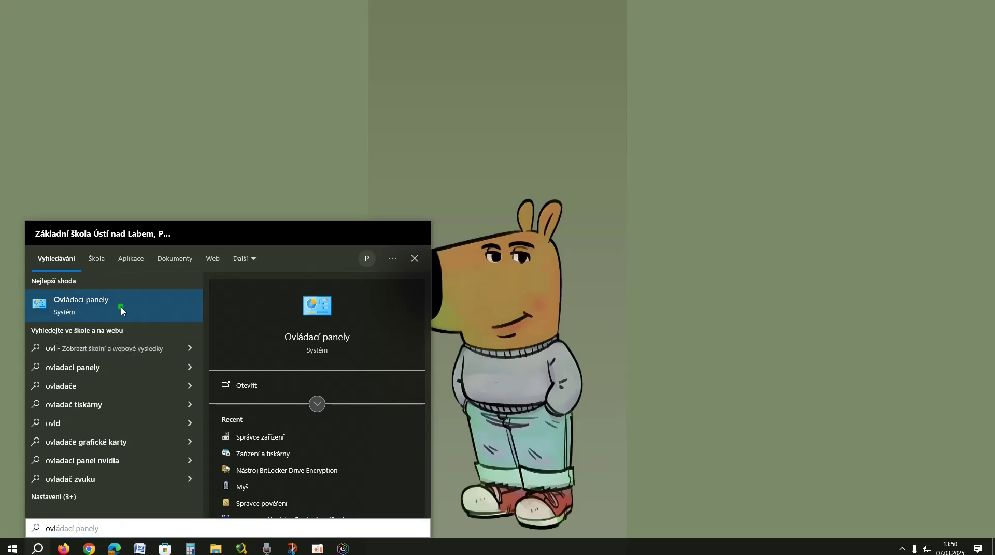
pyautogui.press('super+Up')
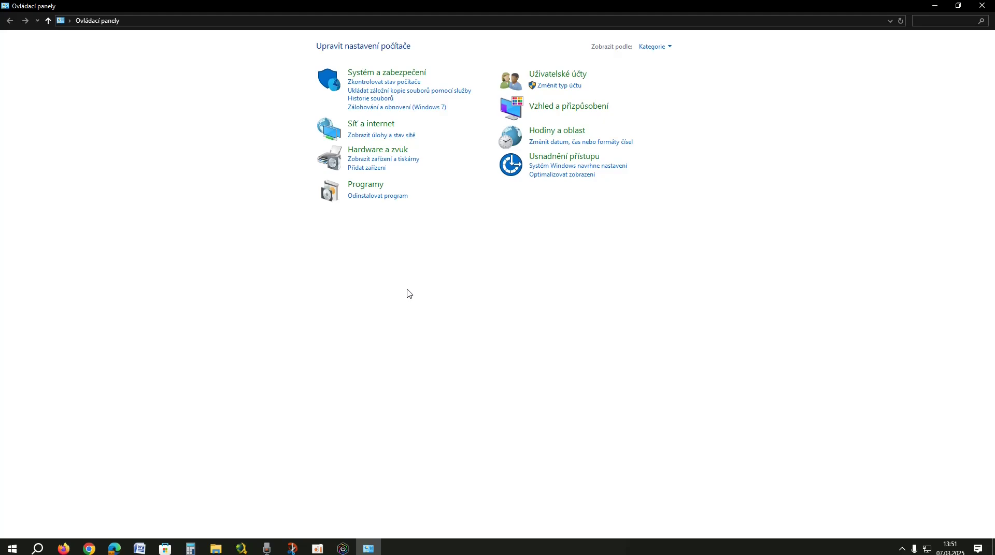
pyautogui.click(673, 46)
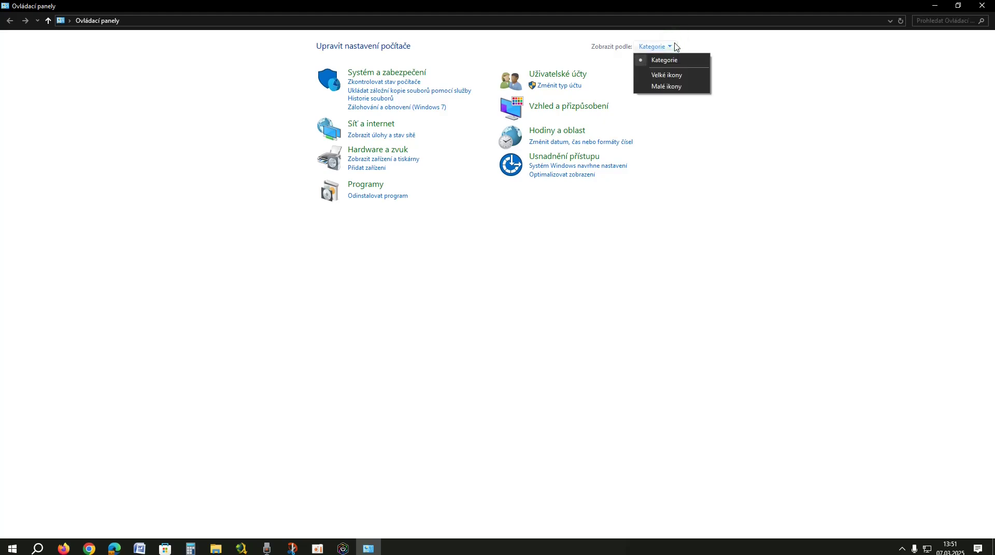
pyautogui.click(673, 76)
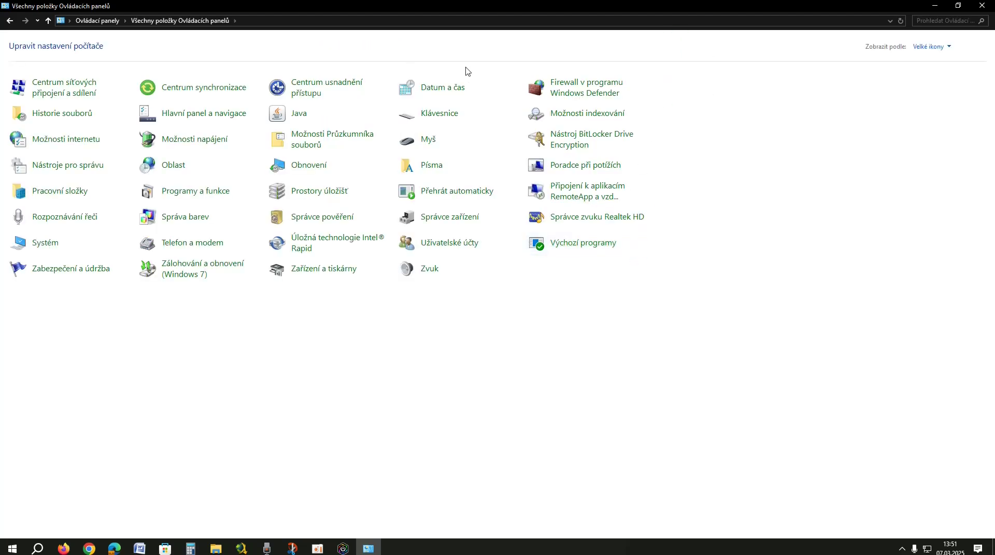
# Try the Malé ikony and Kategorie views of the Control Panel and return to Velké ikony.
pyautogui.click(927, 46)
pyautogui.click(938, 89)
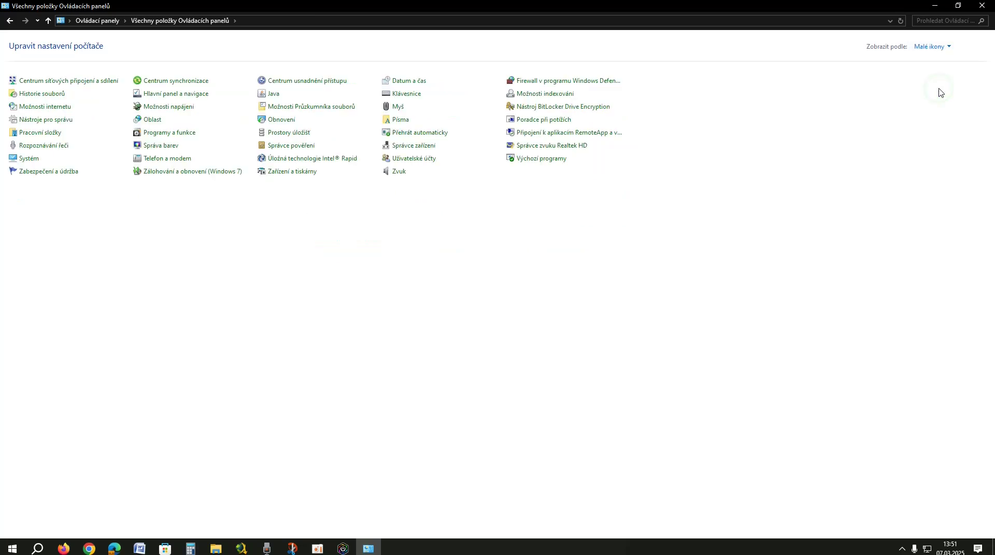
pyautogui.click(927, 46)
pyautogui.click(932, 58)
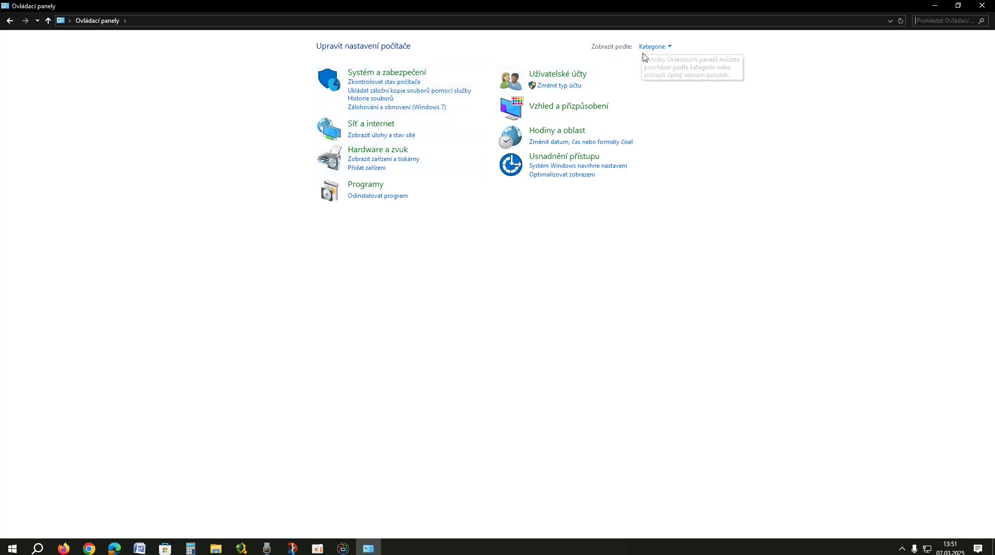
pyautogui.click(665, 46)
pyautogui.click(677, 74)
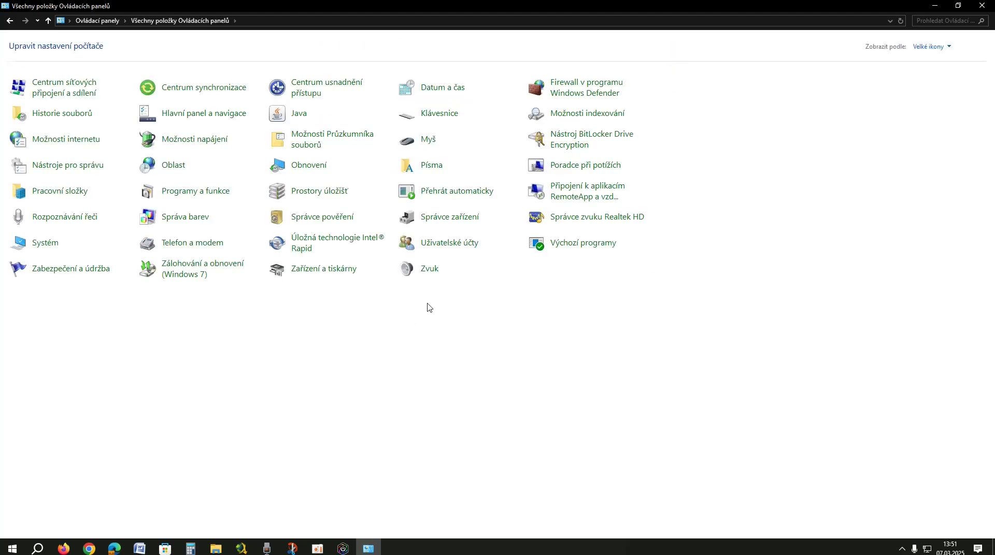
# View Centrum síťových připojení a sdílení and Historie souborů, returning to the full item list.
pyautogui.click(62, 91)
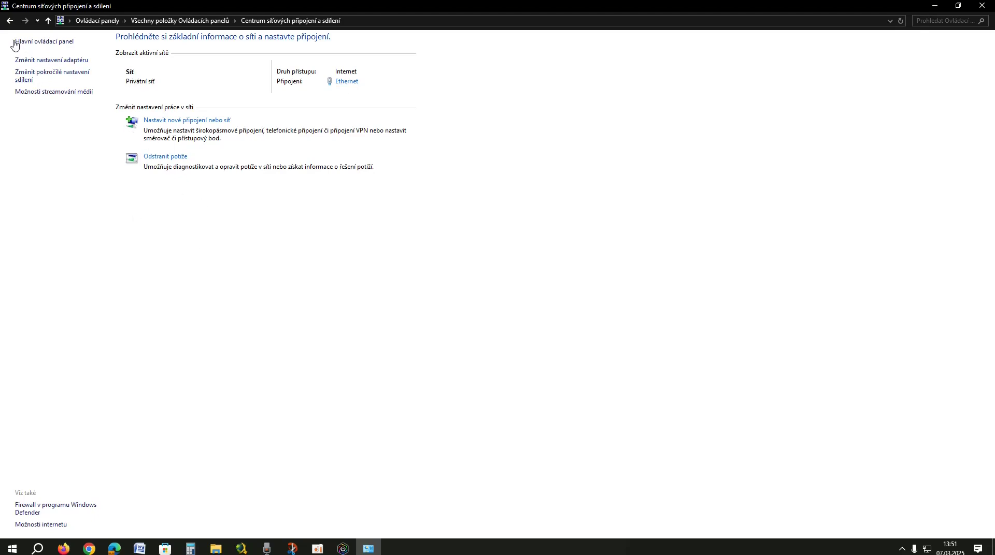
pyautogui.click(9, 22)
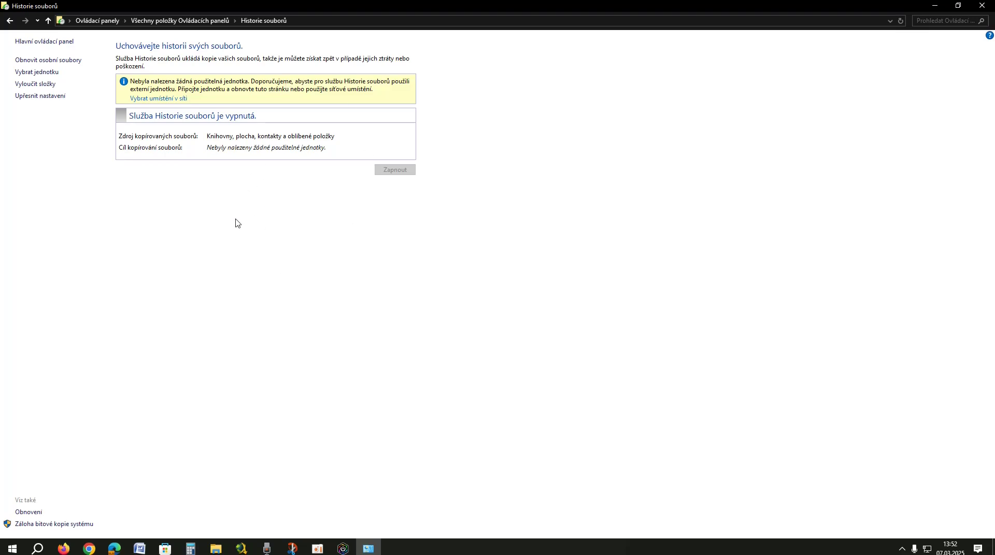
pyautogui.click(10, 21)
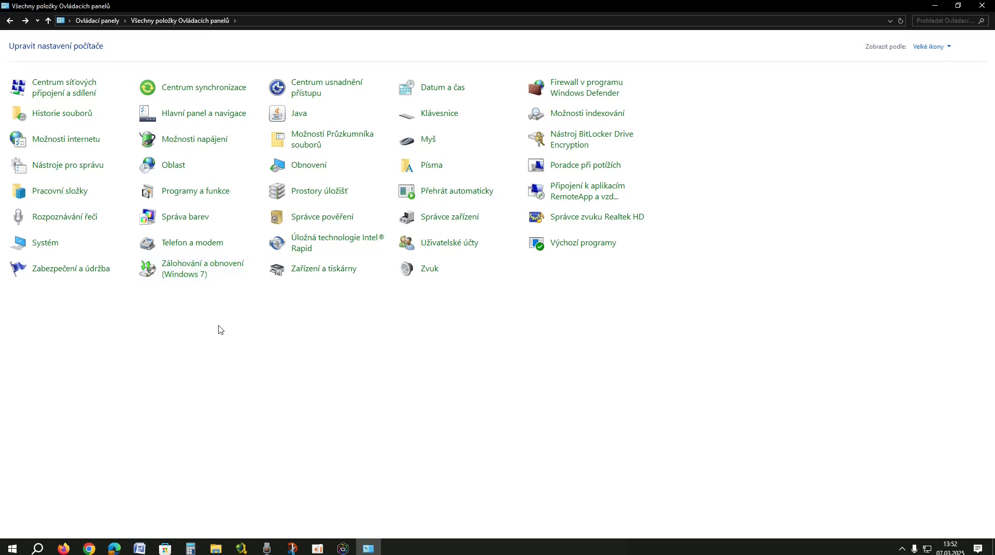
# View the general settings in Možnosti internetu with the dialog moved clear of the item list, and cancel it.
pyautogui.click(77, 139)
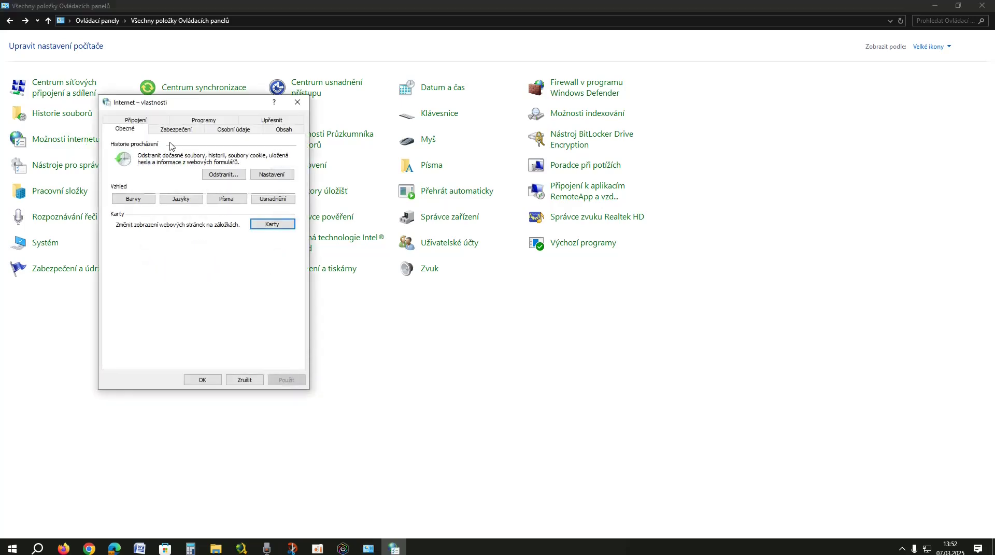
pyautogui.moveTo(186, 107); pyautogui.dragTo(764, 143)
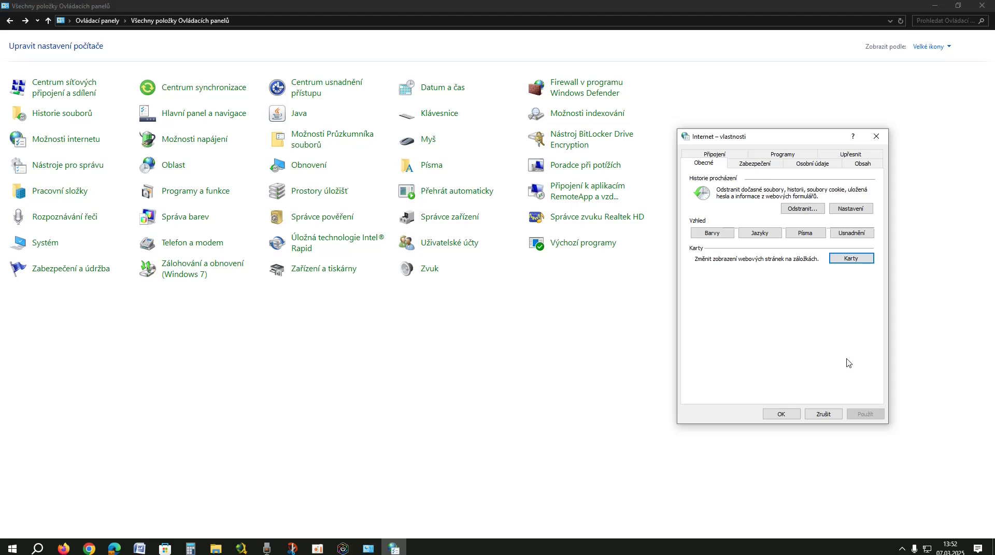
pyautogui.click(823, 414)
# View the shortcuts in Nástroje pro správu and close that window.
pyautogui.click(84, 170)
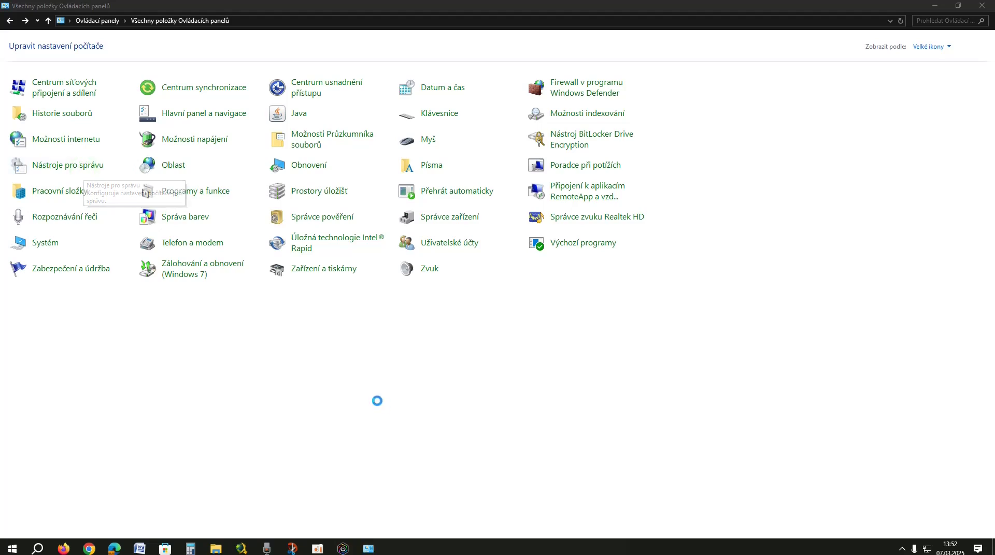
pyautogui.click(679, 195)
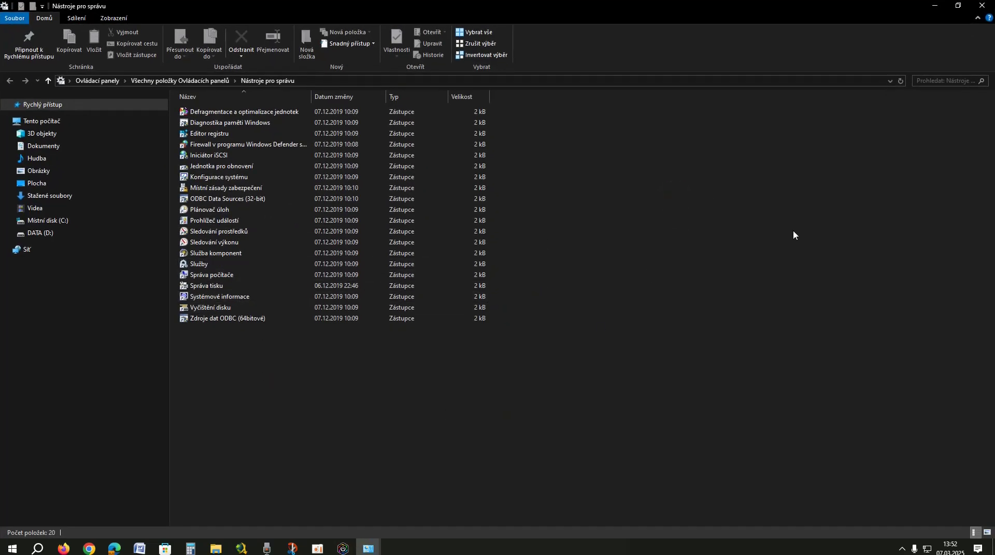
pyautogui.click(981, 5)
# View the Pracovní složky page and its work e-mail setup form, and return to the full item list.
pyautogui.press('Return')
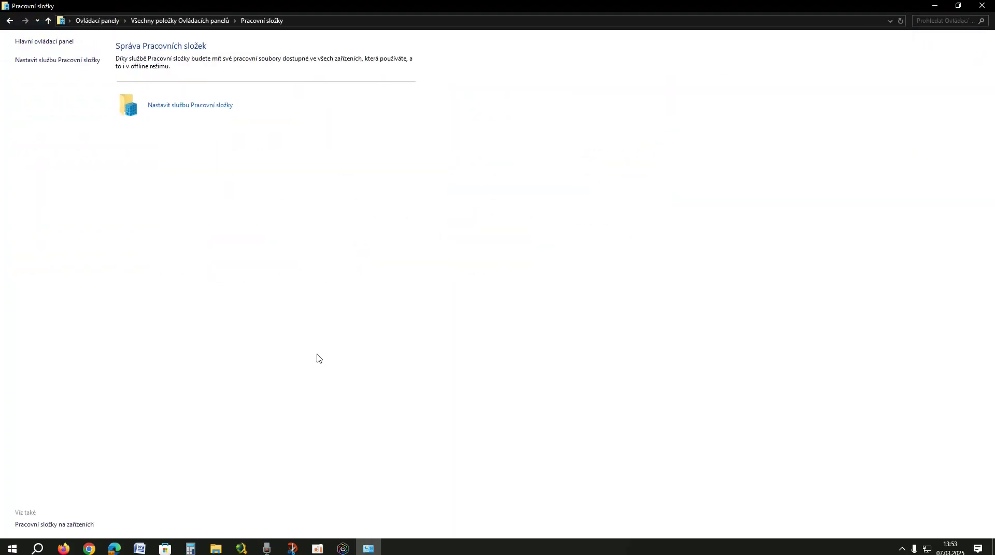
pyautogui.click(190, 105)
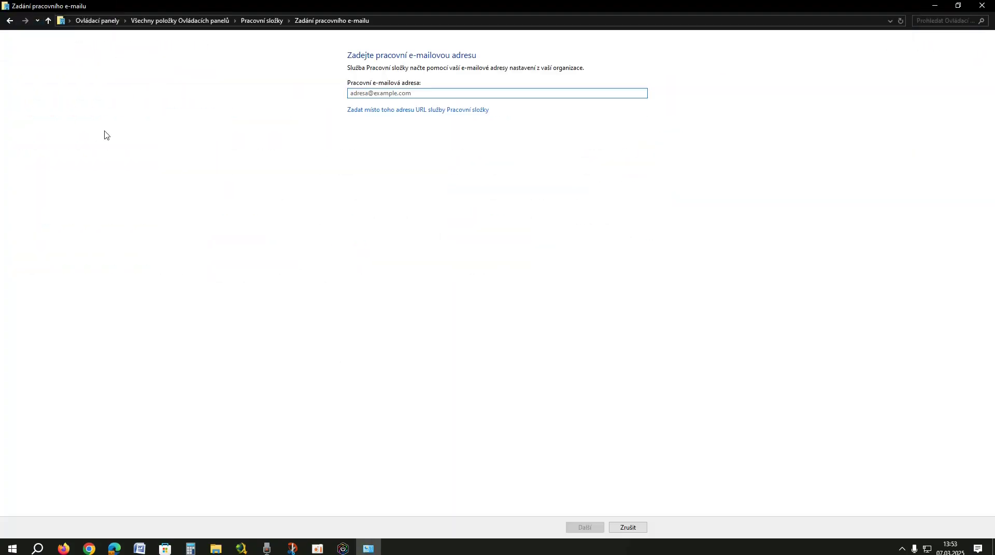
pyautogui.click(9, 21)
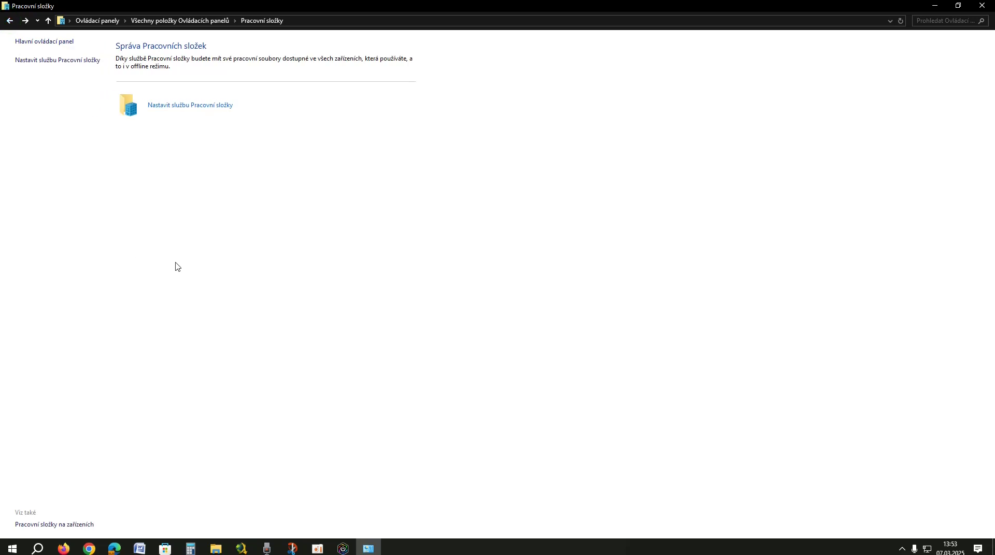
pyautogui.click(10, 20)
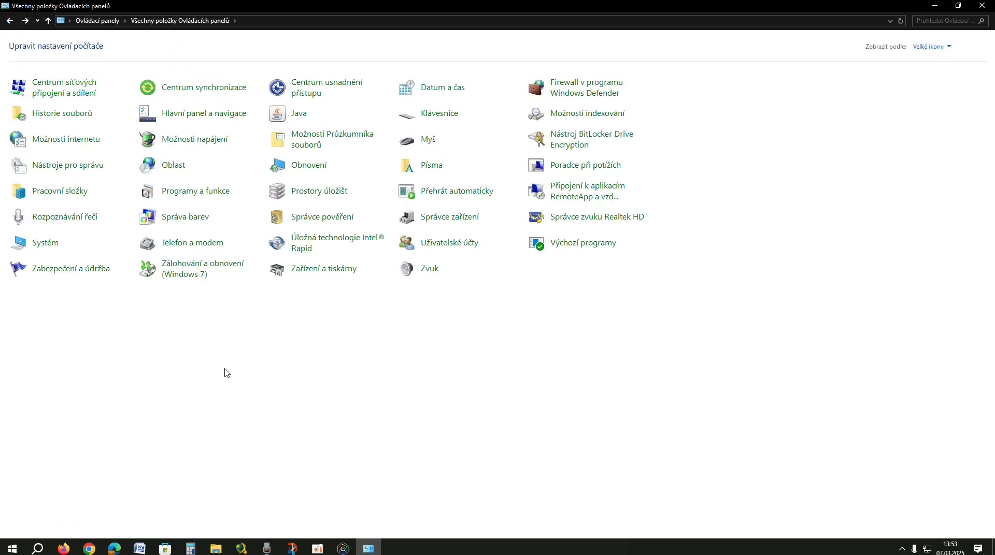
# View the Rozpoznávání řeči page and the device and Windows specifications under Systém, leaving both unchanged.
pyautogui.press('r')
pyautogui.press('Return')
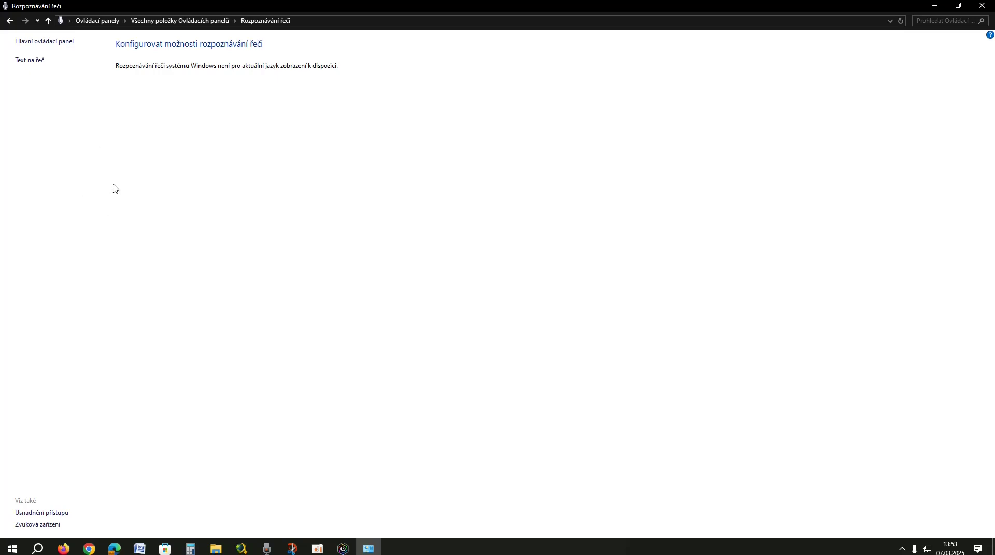
pyautogui.click(9, 21)
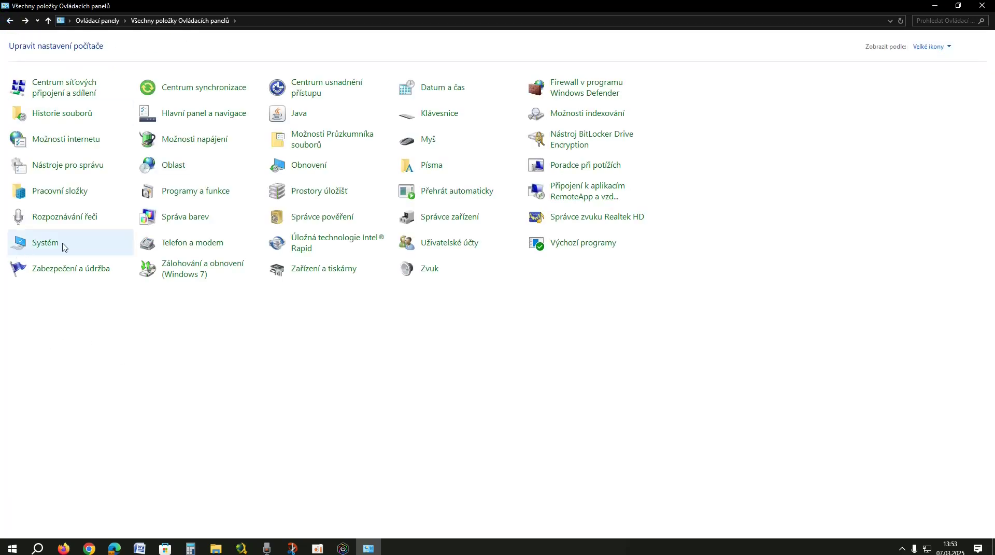
pyautogui.click(45, 243)
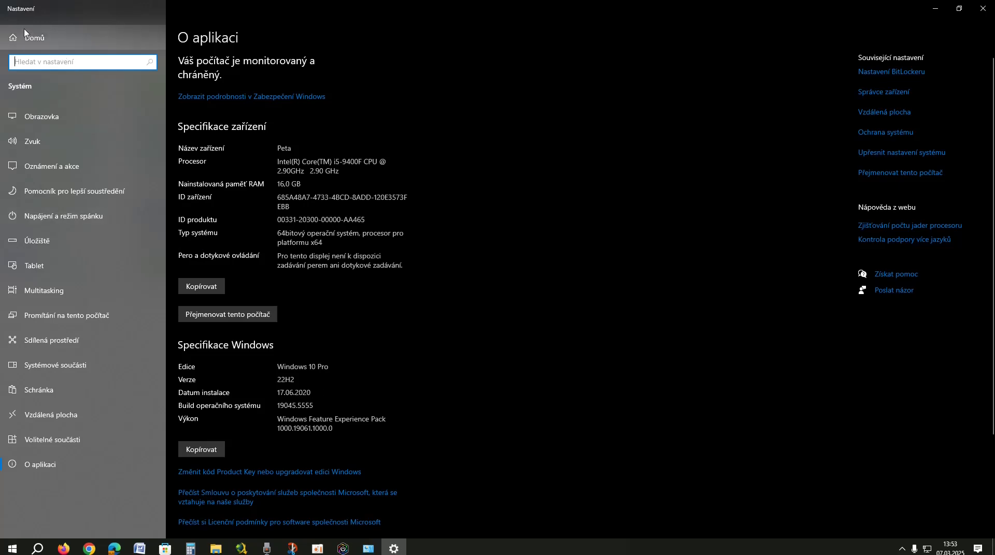
pyautogui.click(983, 9)
# View the Zabezpečení section of Zabezpečení a údržba and the Centrum synchronizace page, returning to the item list.
pyautogui.click(78, 277)
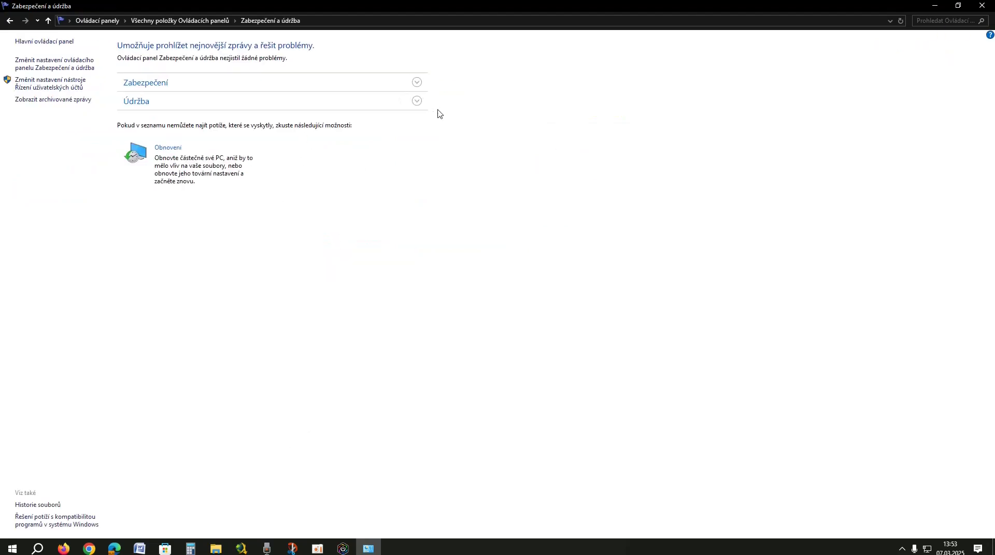
pyautogui.click(417, 82)
pyautogui.click(179, 21)
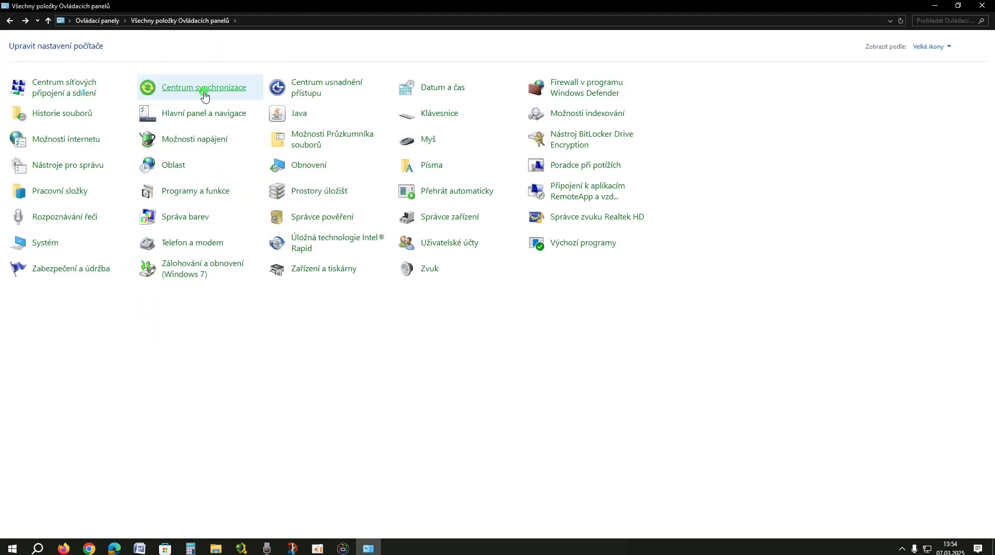
pyautogui.click(202, 91)
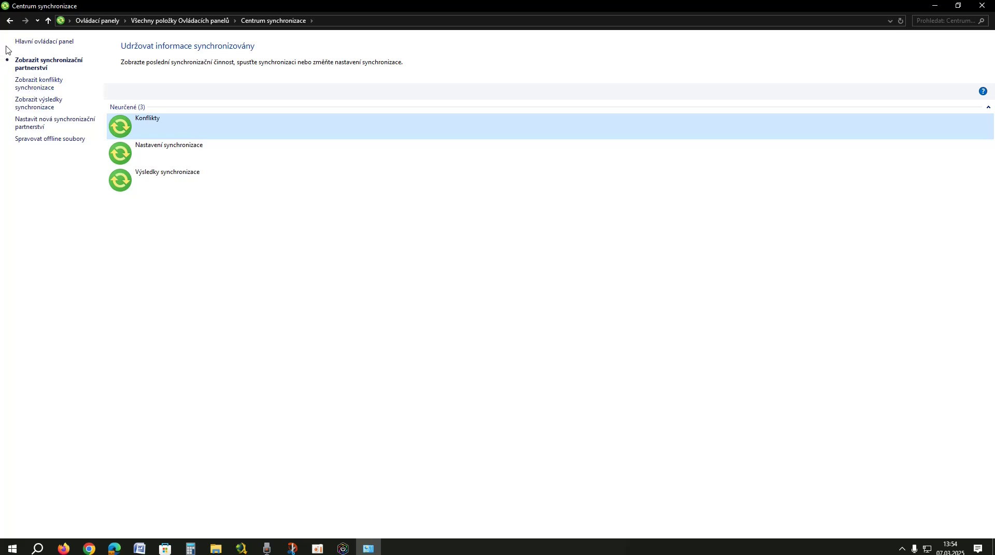
pyautogui.click(10, 22)
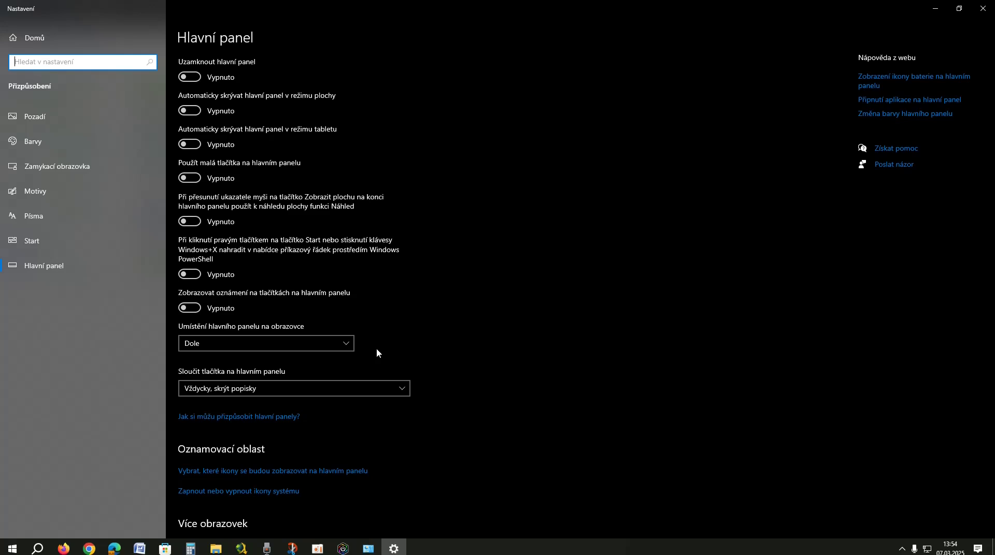
# Look over the taskbar's context menu and Hlavní panel settings, close them, and view the power plans in Možnosti napájení.
pyautogui.rightClick(707, 552)
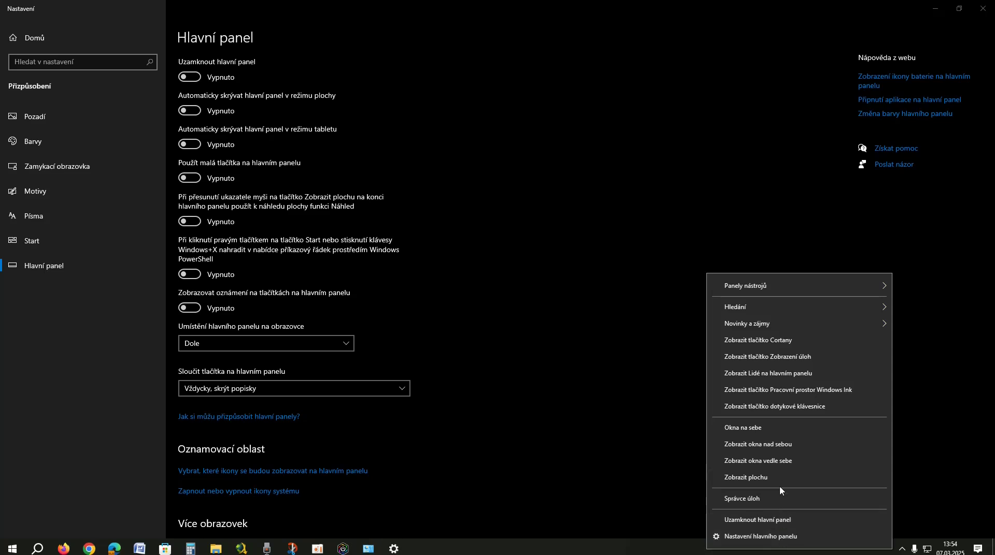
pyautogui.click(487, 284)
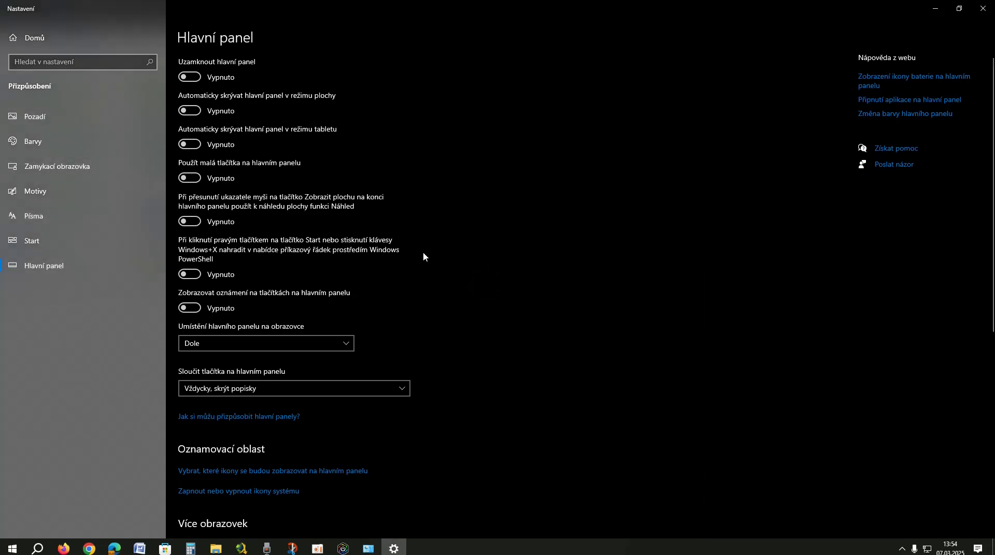
pyautogui.hotkey('alt', 'F4')
pyautogui.click(195, 143)
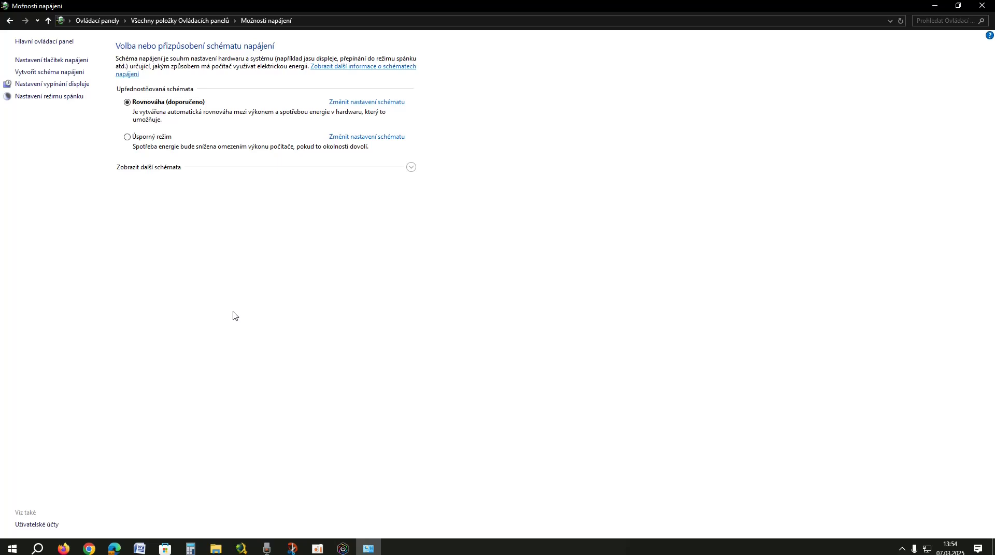
pyautogui.hotkey('alt', 'F4')
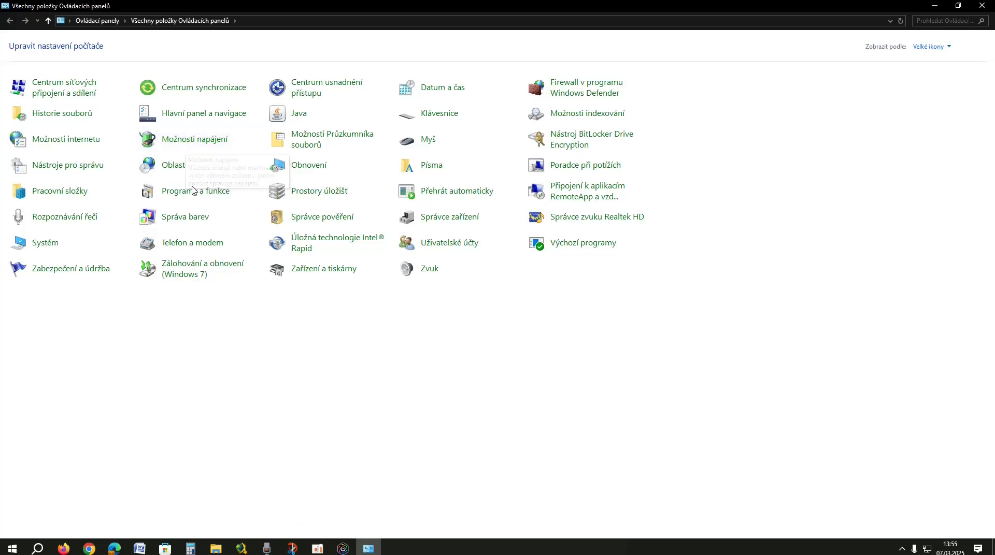
# Examine the Oblast dialog's list of language formats, its Správa settings and its date and time formats, and cancel without changes.
pyautogui.click(175, 166)
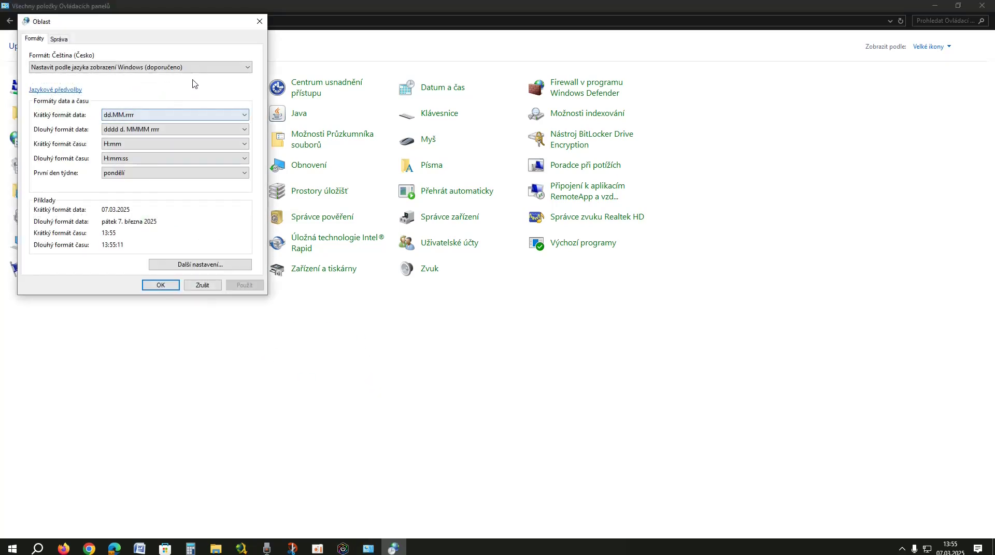
pyautogui.moveTo(158, 31); pyautogui.dragTo(810, 136)
pyautogui.click(762, 173)
pyautogui.scroll(-2, 777, 337)
pyautogui.scroll(3, 785, 335)
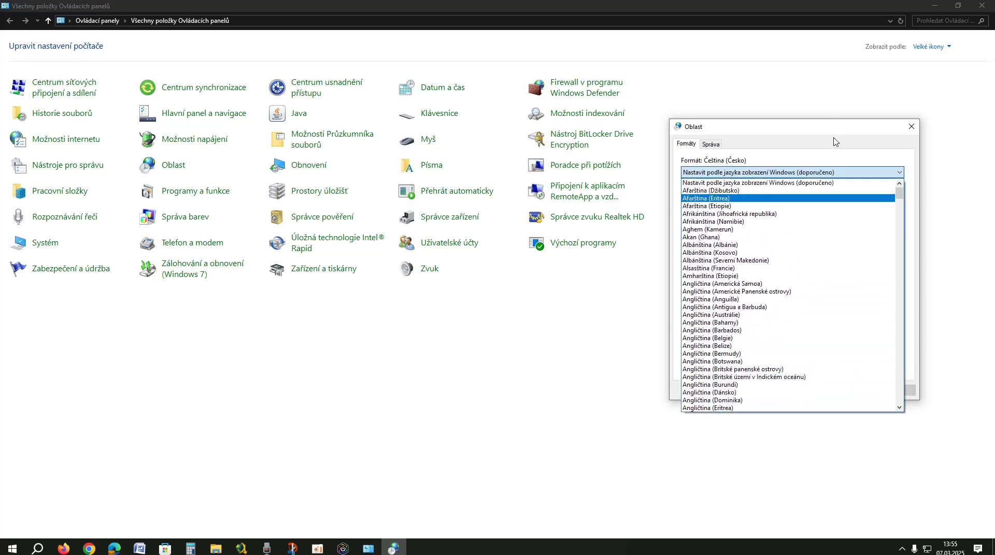
pyautogui.click(817, 130)
pyautogui.click(711, 145)
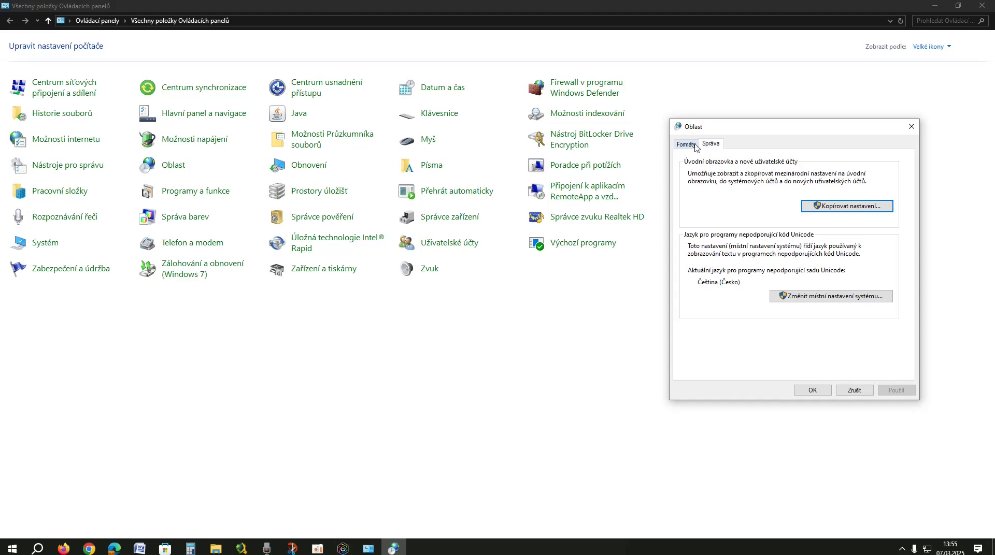
pyautogui.click(690, 144)
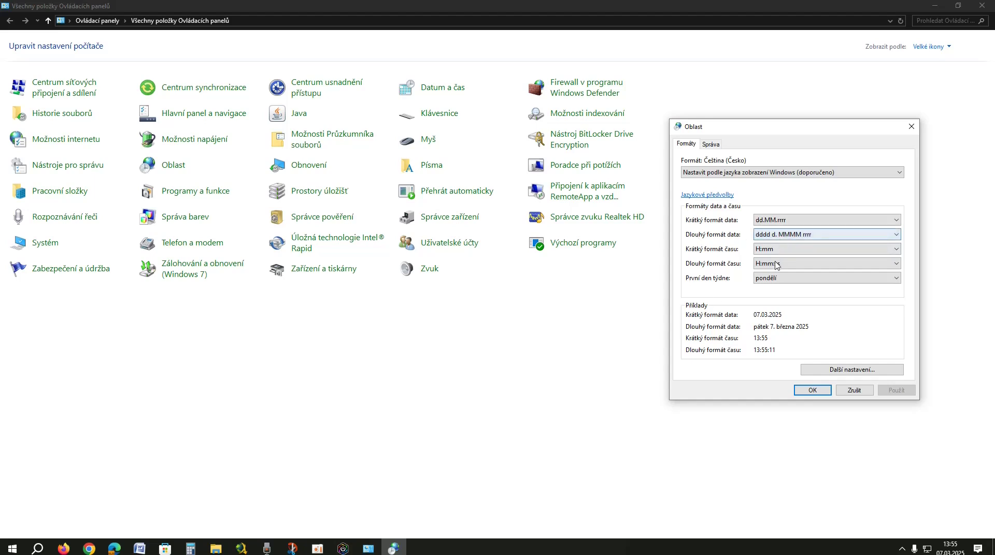
pyautogui.click(855, 392)
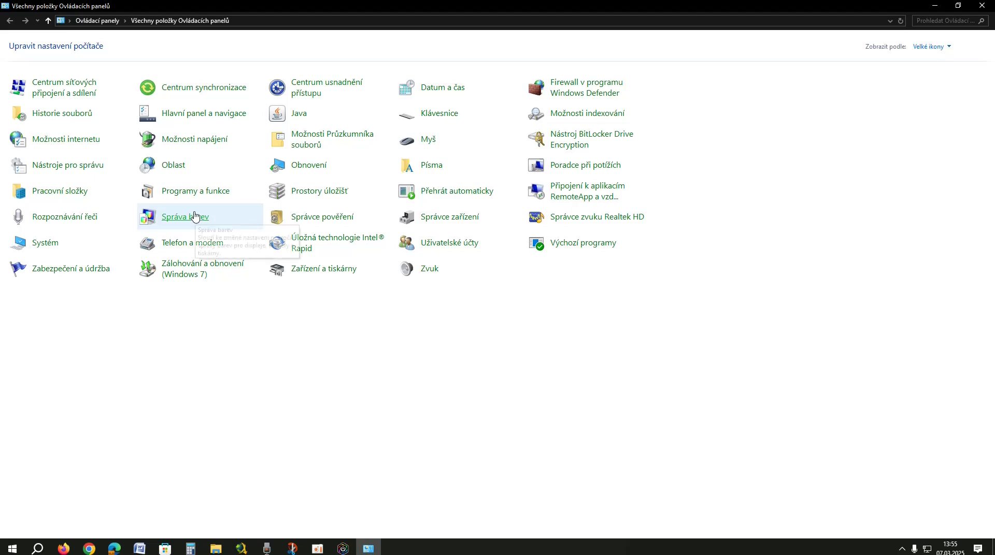
# Look over the installed programs in Programy a funkce, selecting entries such as JDownloader 2 and CurseForge to view their options, and close the page.
pyautogui.click(194, 192)
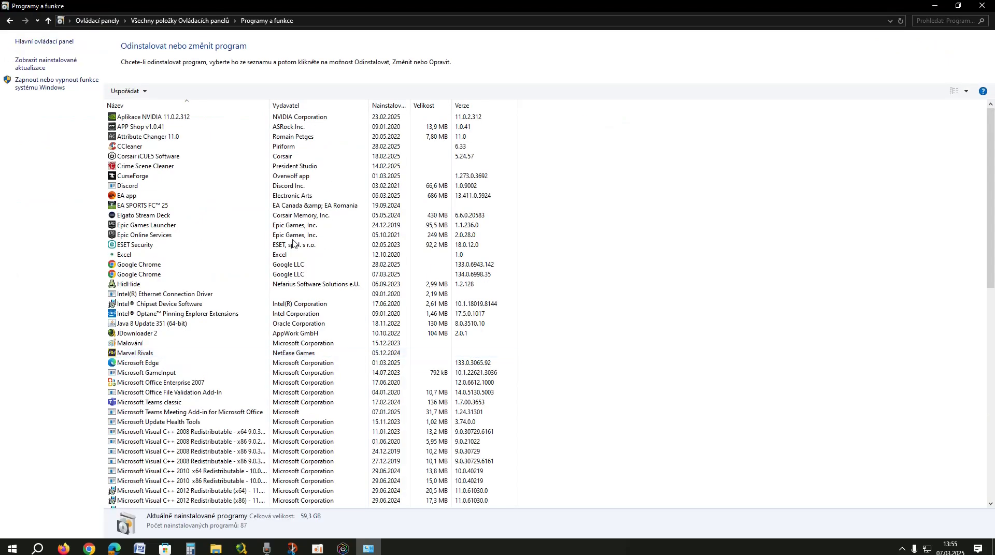
pyautogui.click(145, 146)
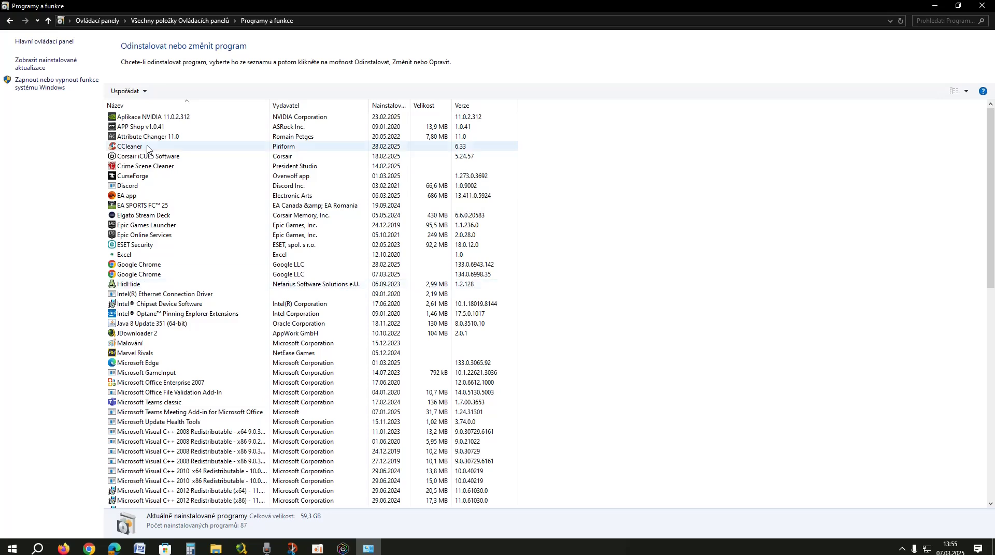
pyautogui.click(126, 218)
pyautogui.click(119, 343)
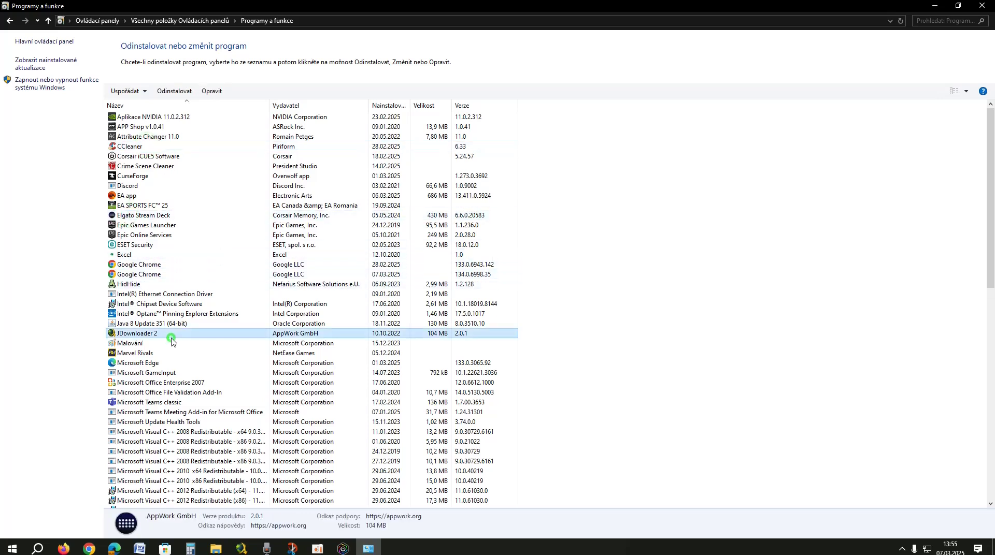
pyautogui.click(119, 402)
pyautogui.click(127, 177)
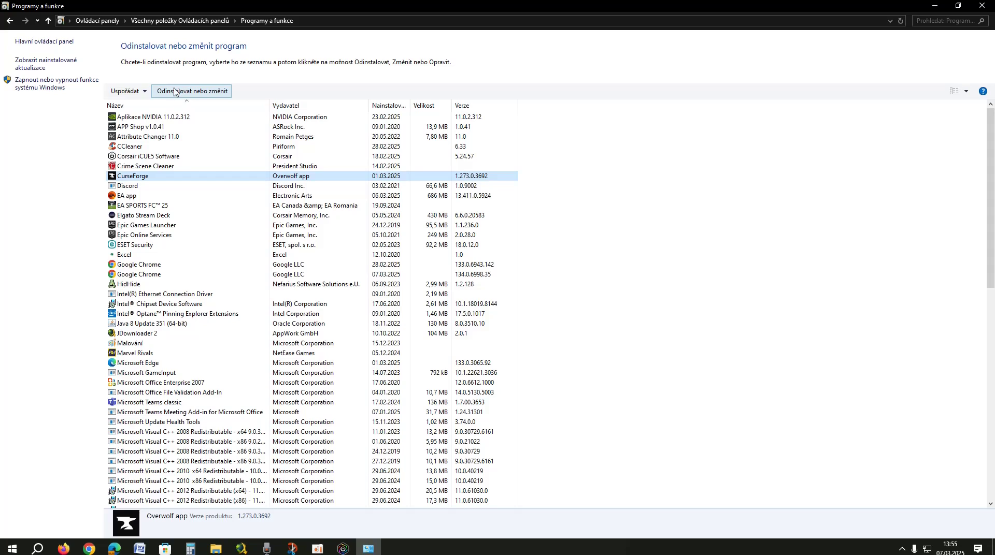
pyautogui.click(984, 11)
# View the device, Všechny profily and Upřesnit settings in Správa barev, and close the dialog.
pyautogui.click(189, 213)
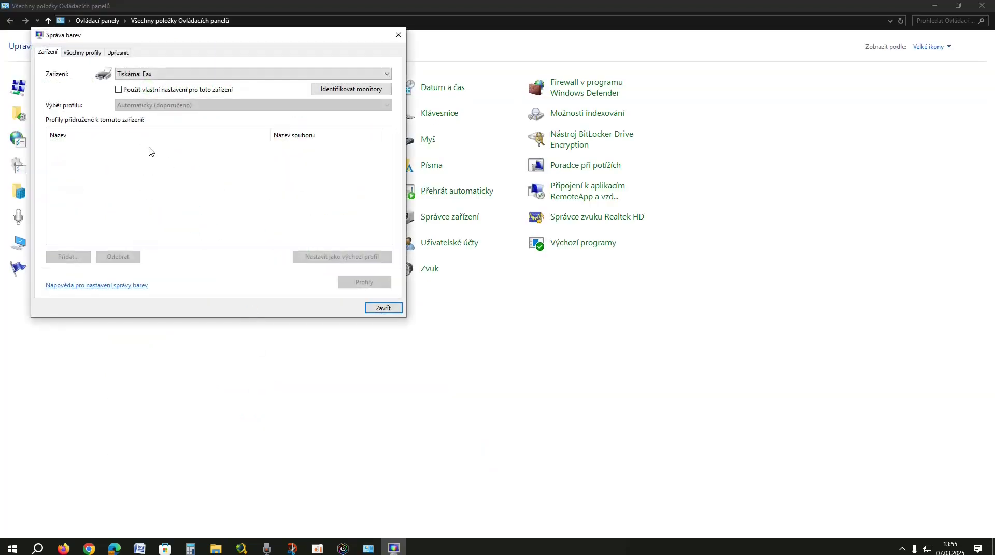
pyautogui.click(82, 52)
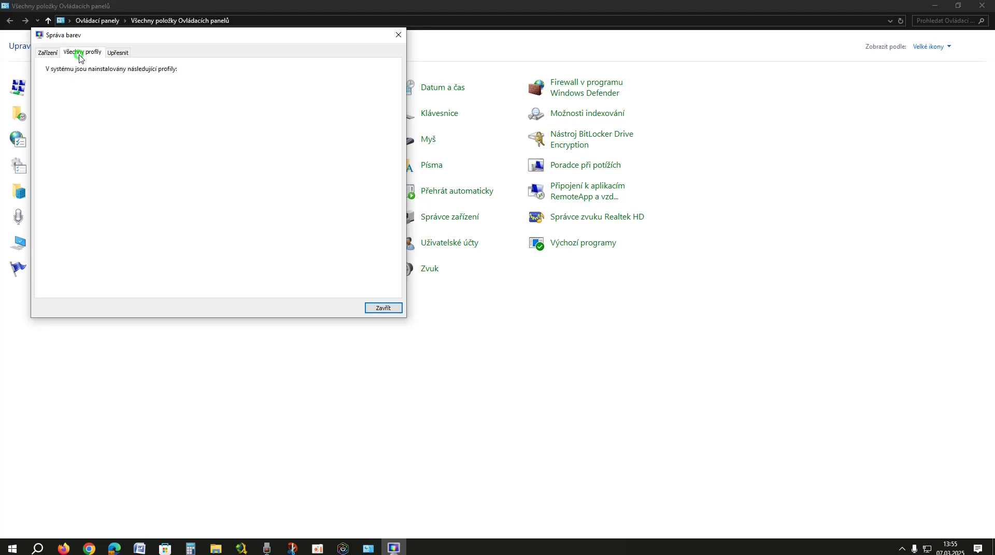
pyautogui.click(119, 53)
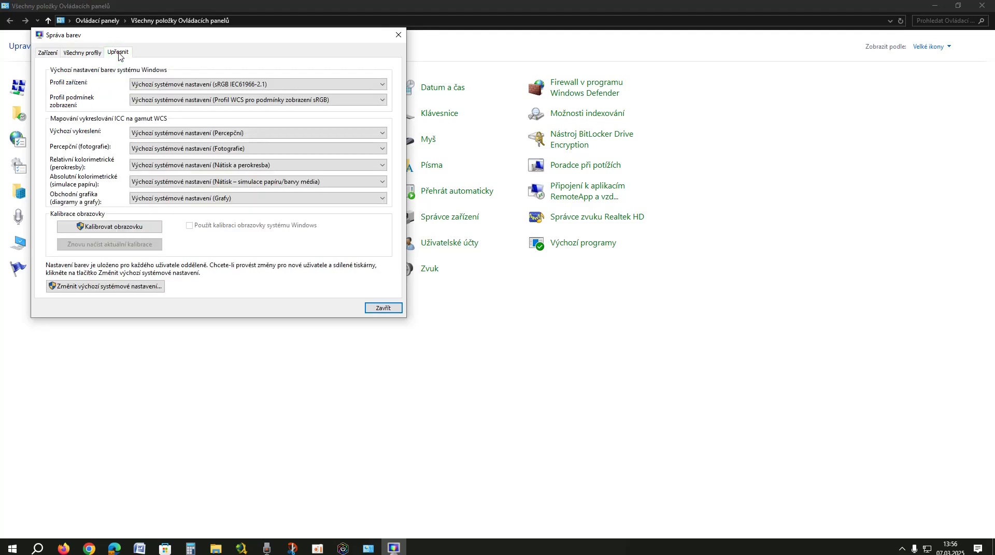
pyautogui.click(51, 54)
pyautogui.click(380, 309)
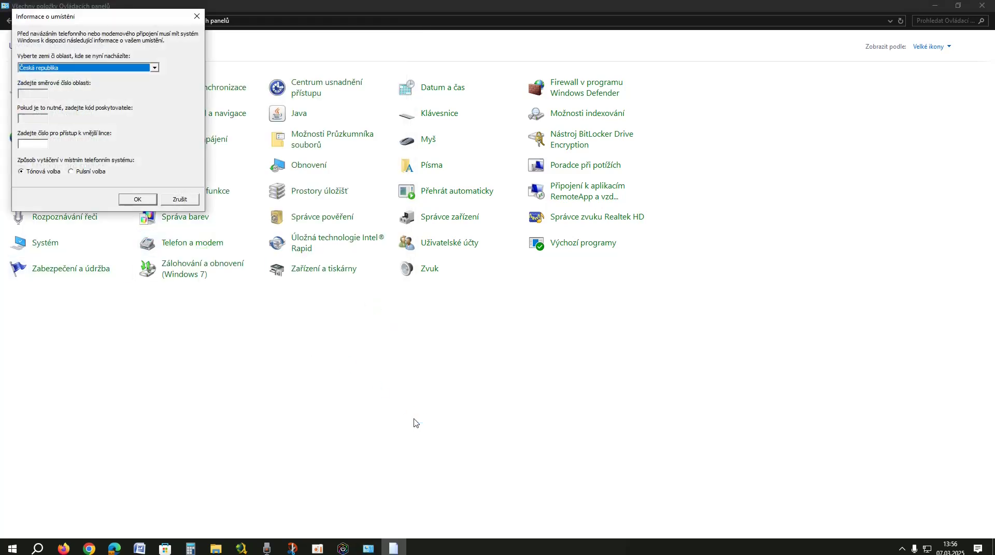
# View and cancel the Informace o umístění dialog of Telefon a modem, and view the Zálohování a obnovení (Windows 7) page.
pyautogui.moveTo(105, 22); pyautogui.dragTo(406, 307)
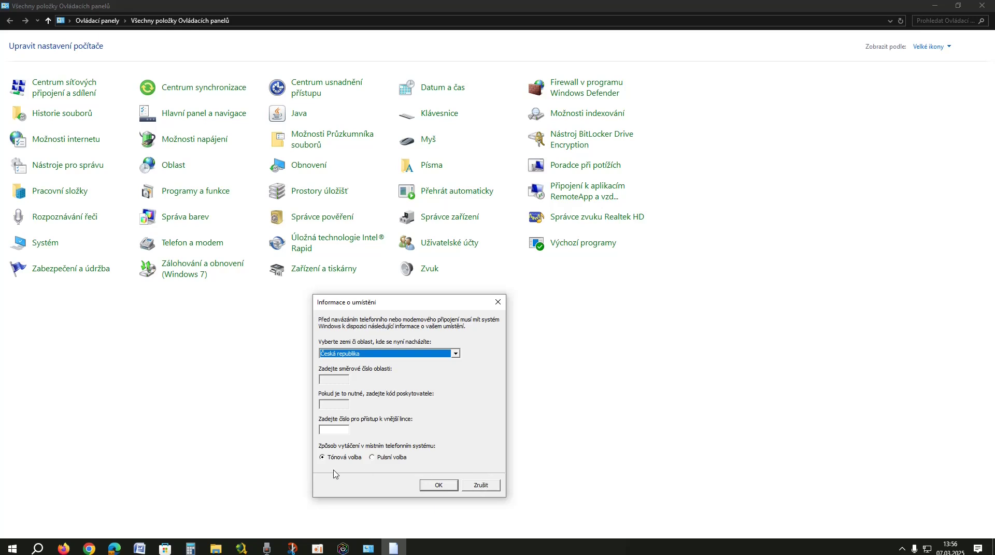
pyautogui.click(480, 485)
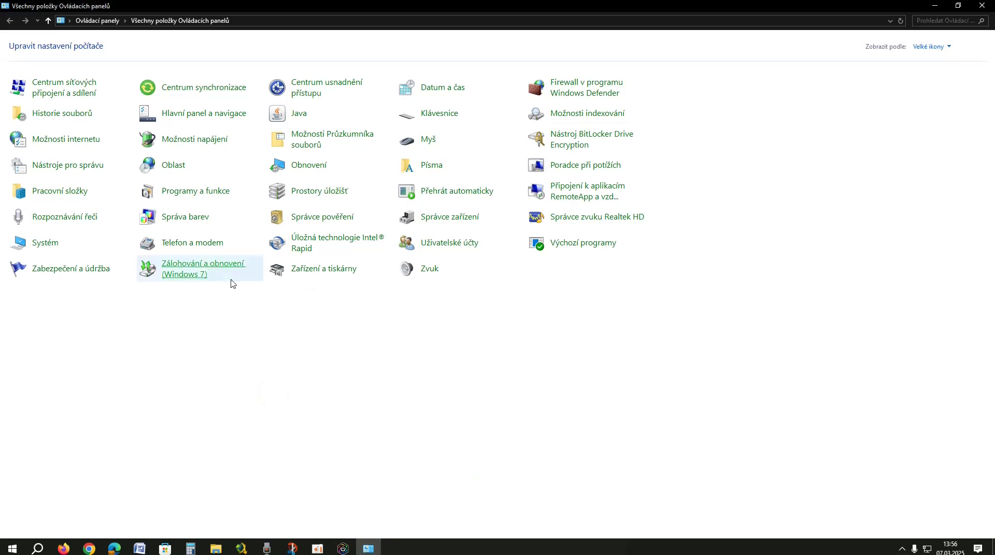
pyautogui.click(179, 268)
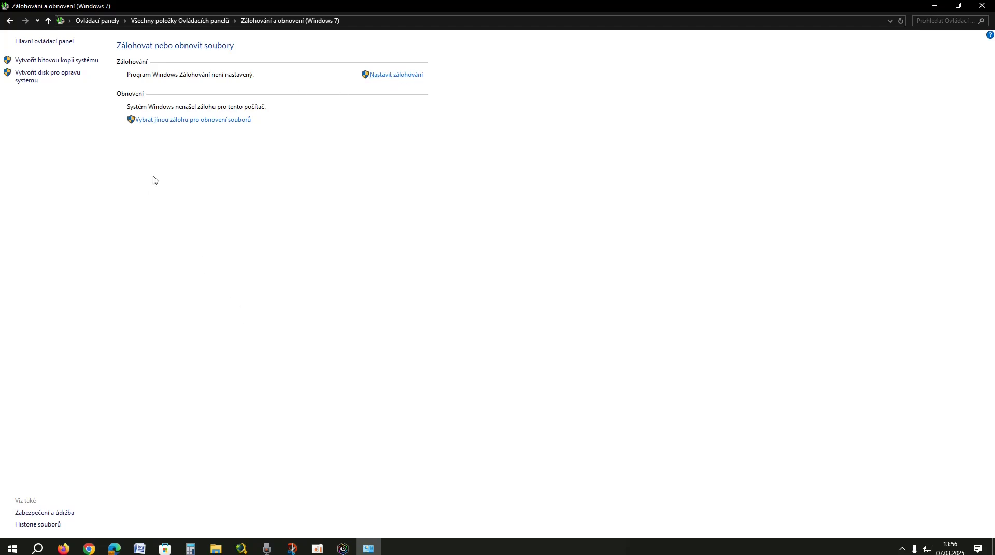
pyautogui.click(10, 23)
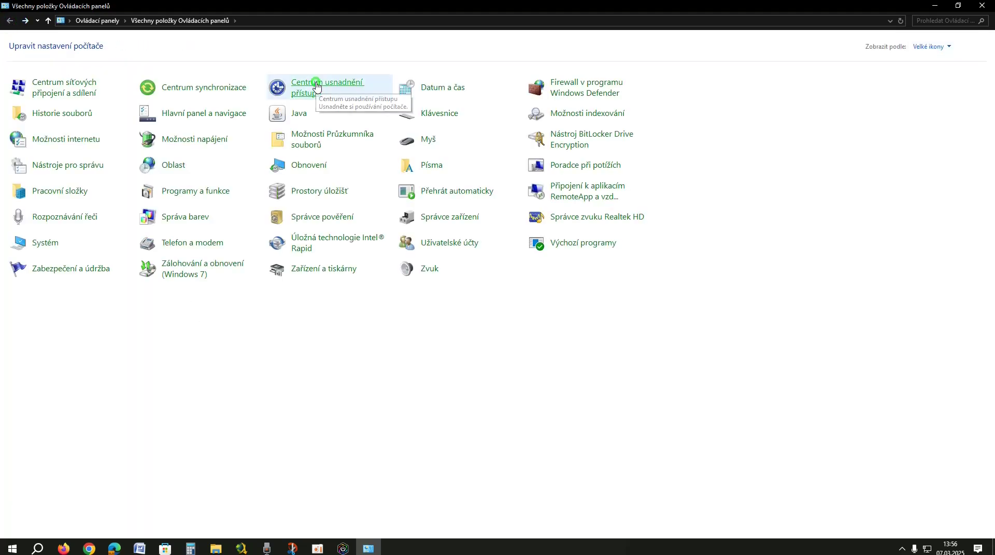
# View the Centrum usnadnění přístupu page and the general settings in Java Control Panel, and cancel the Java dialog.
pyautogui.click(316, 85)
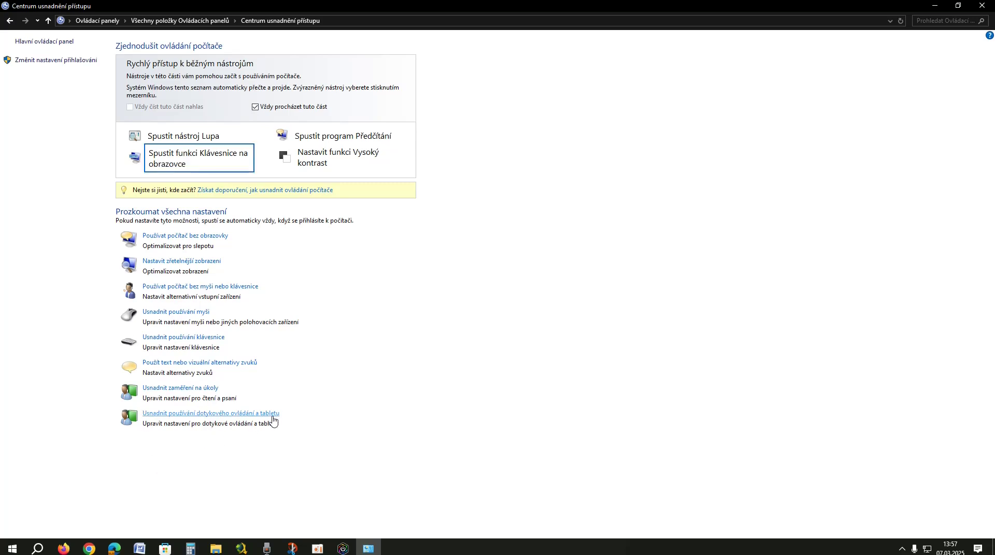
pyautogui.click(10, 22)
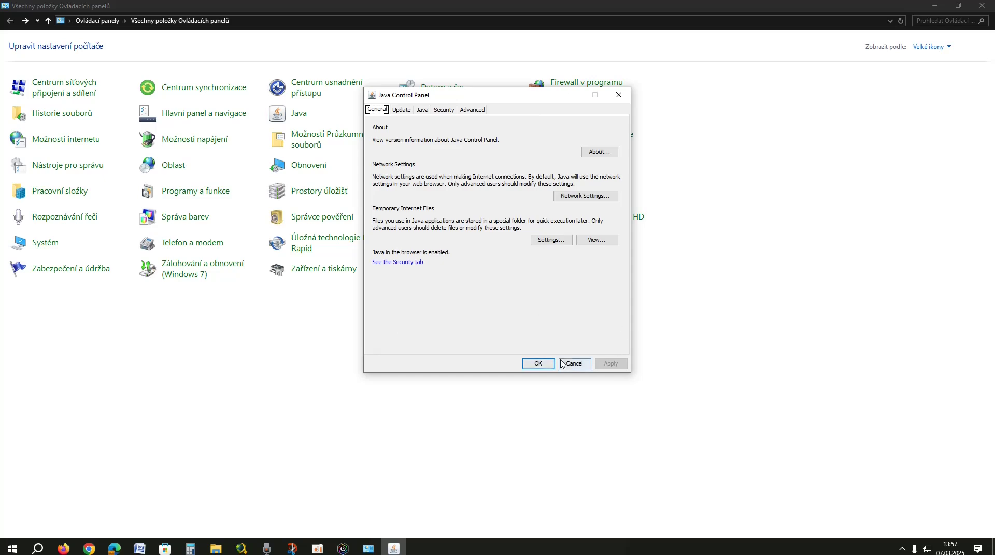
pyautogui.moveTo(496, 99); pyautogui.dragTo(804, 116)
pyautogui.click(882, 381)
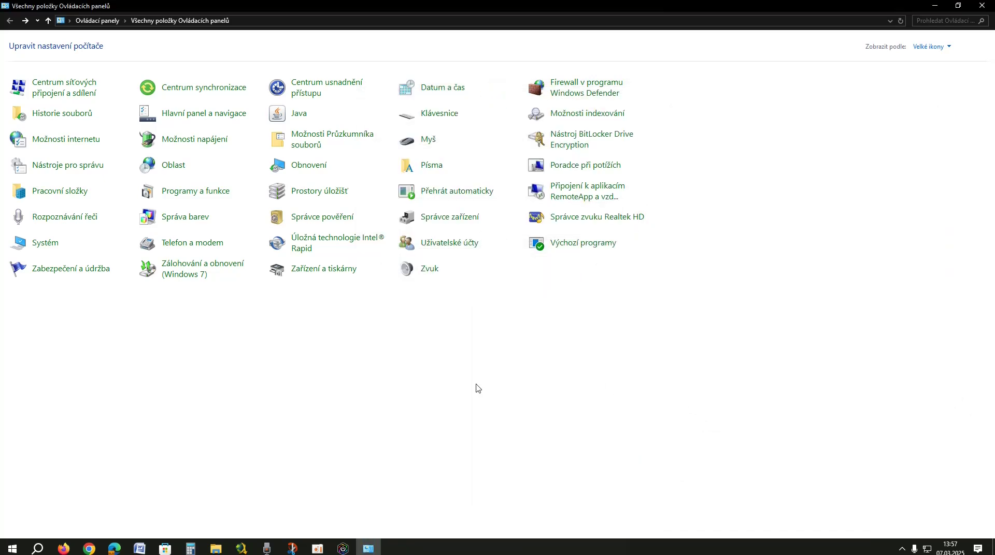
# Examine the Obecné, Hledání and Zobrazení settings in Možnosti Průzkumníka souborů, including the advanced hidden-file options, and cancel the dialog.
pyautogui.click(330, 141)
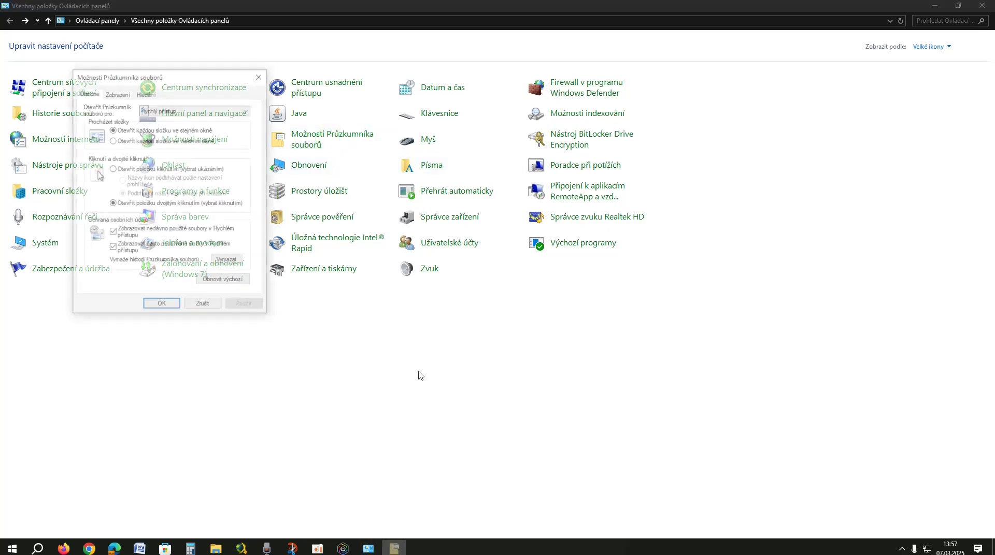
pyautogui.moveTo(158, 82); pyautogui.dragTo(757, 162)
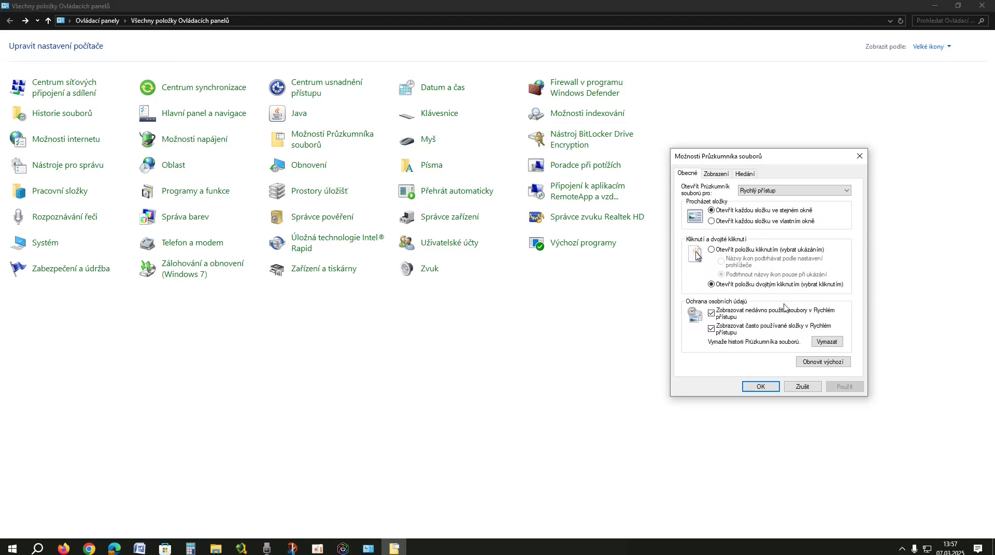
pyautogui.click(716, 176)
pyautogui.click(745, 174)
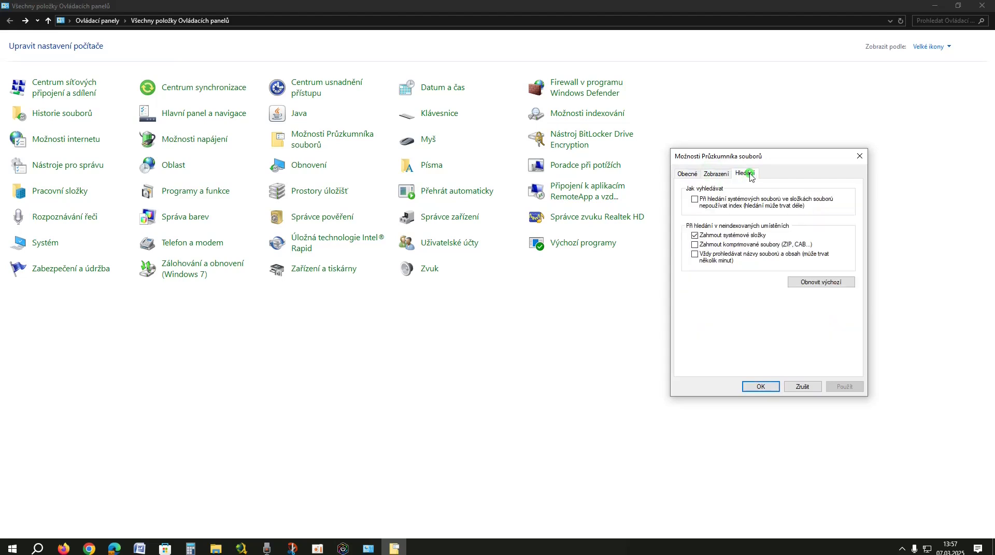
pyautogui.click(719, 176)
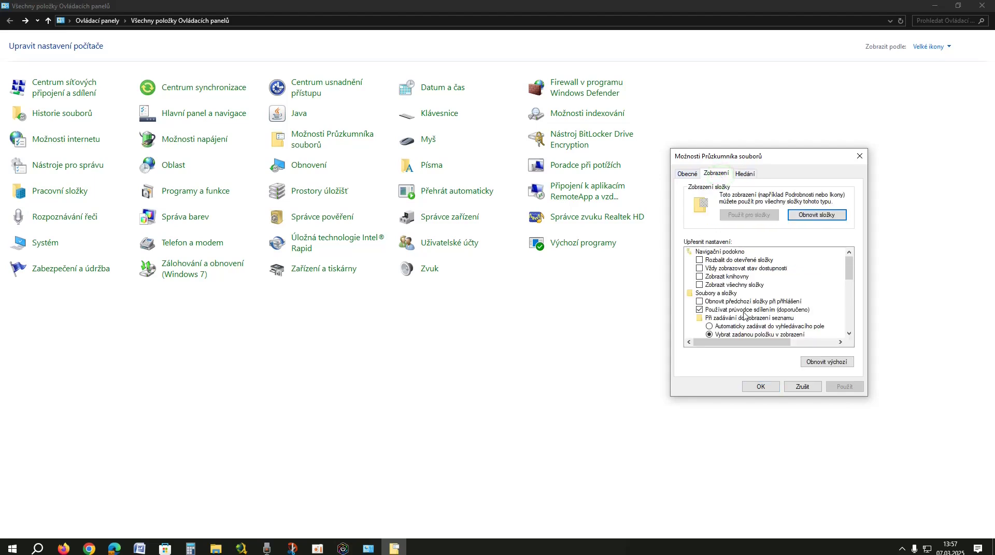
pyautogui.scroll(-6, 744, 315)
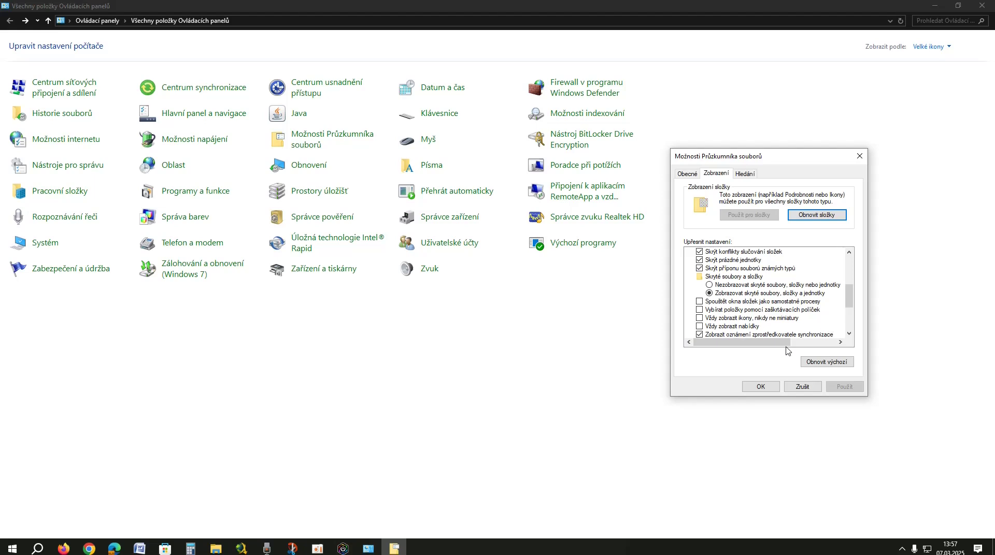
pyautogui.click(802, 387)
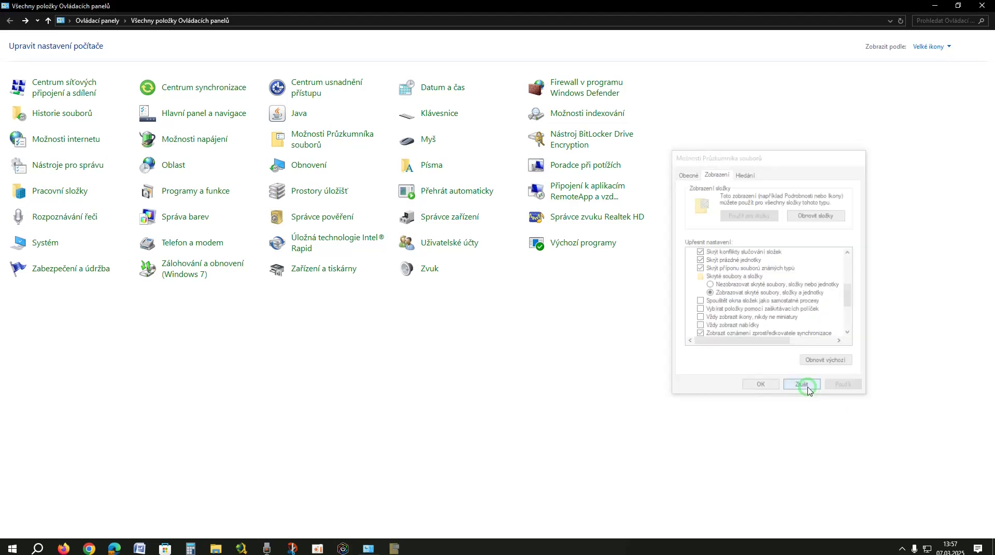
pyautogui.click(381, 341)
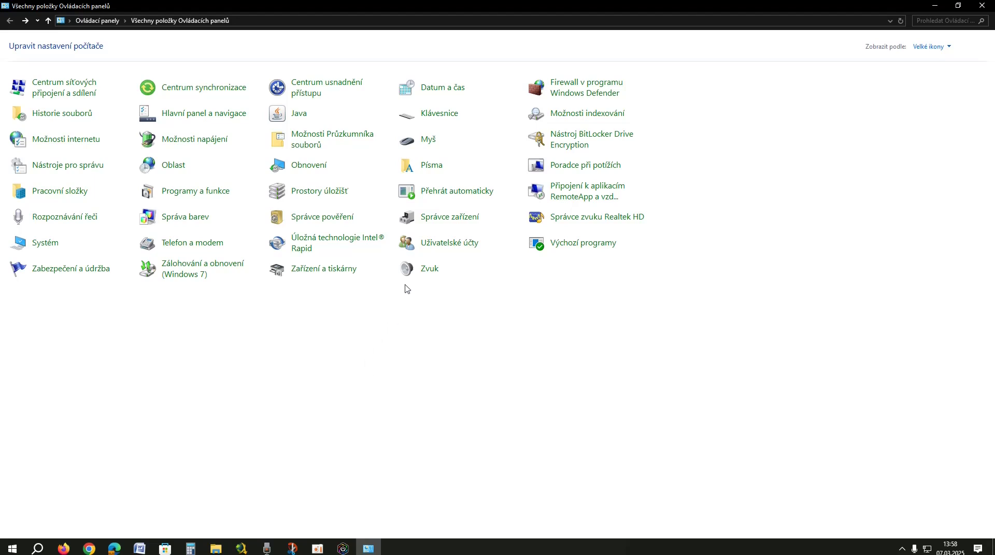
# View the recovery tools in Obnovení and the Prostory úložišť page, returning to the item list.
pyautogui.click(320, 162)
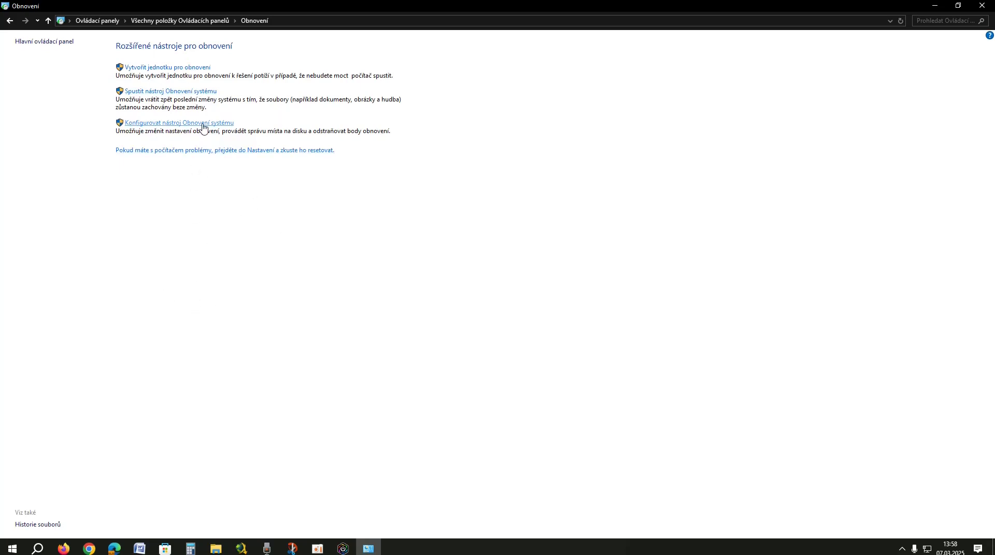
pyautogui.click(9, 20)
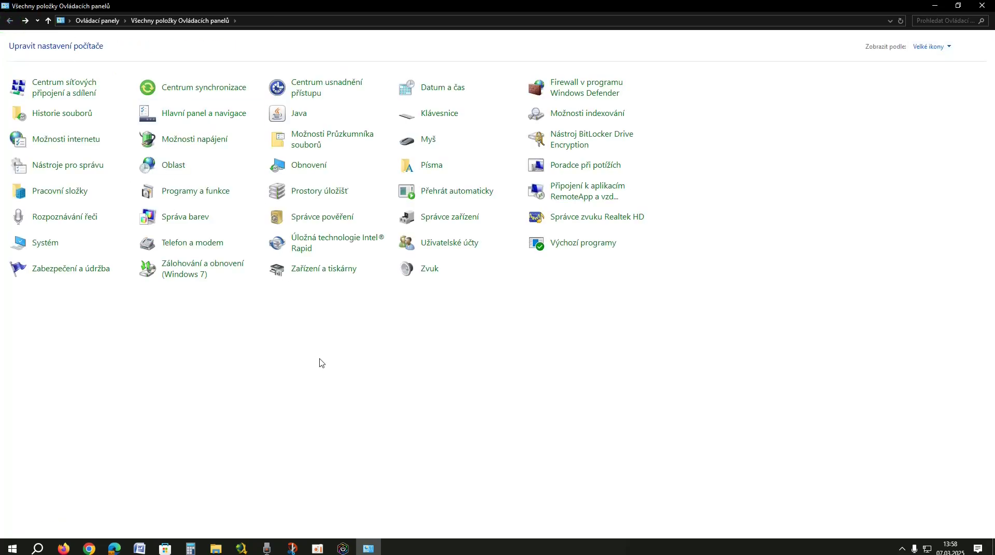
pyautogui.click(313, 196)
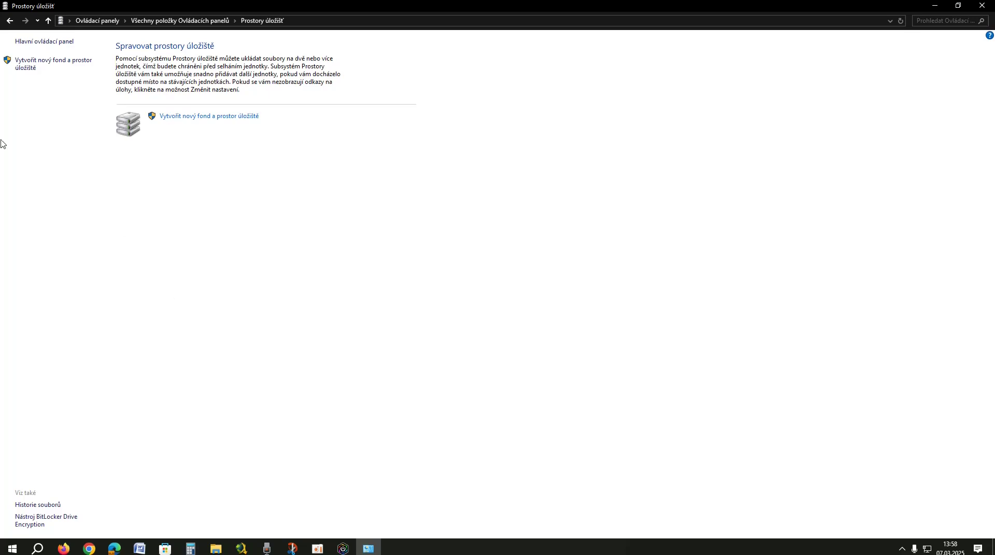
pyautogui.click(12, 21)
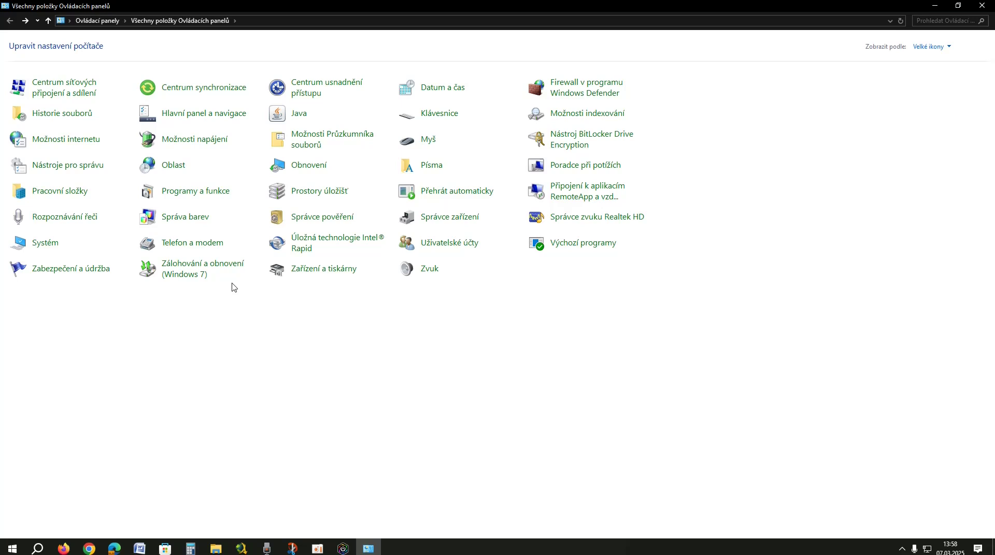
# Examine the details of both stored web credentials and the list of Windows credentials in Správce pověření.
pyautogui.click(317, 218)
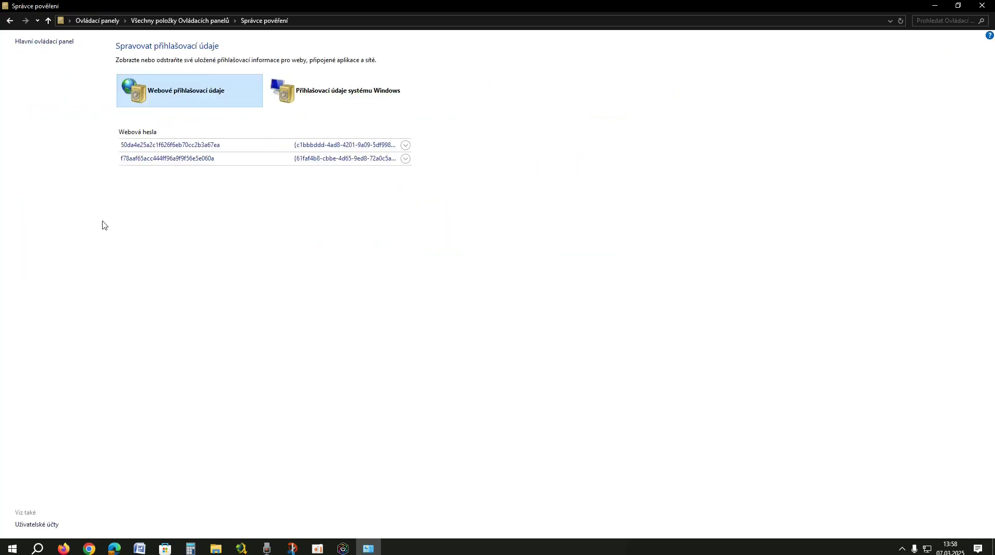
pyautogui.click(406, 145)
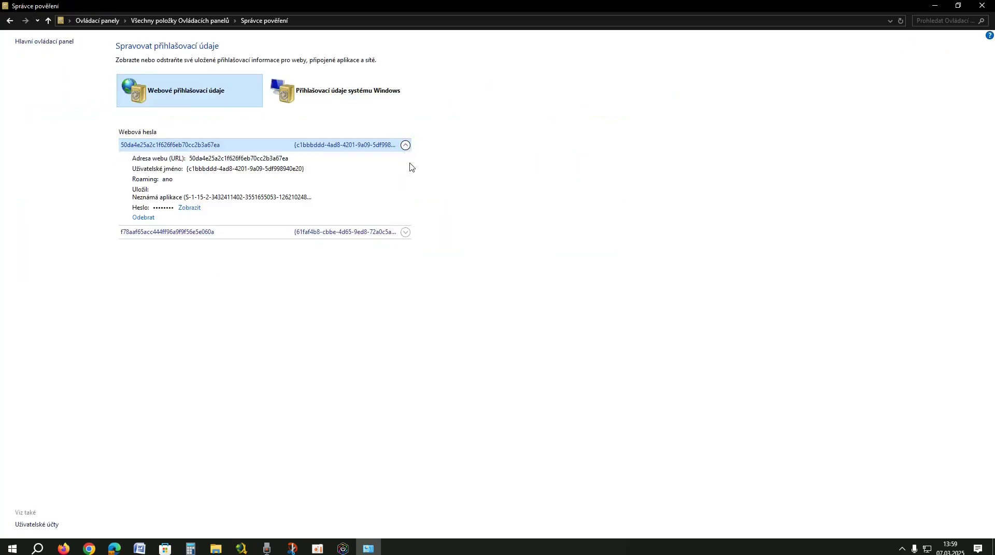
pyautogui.click(406, 232)
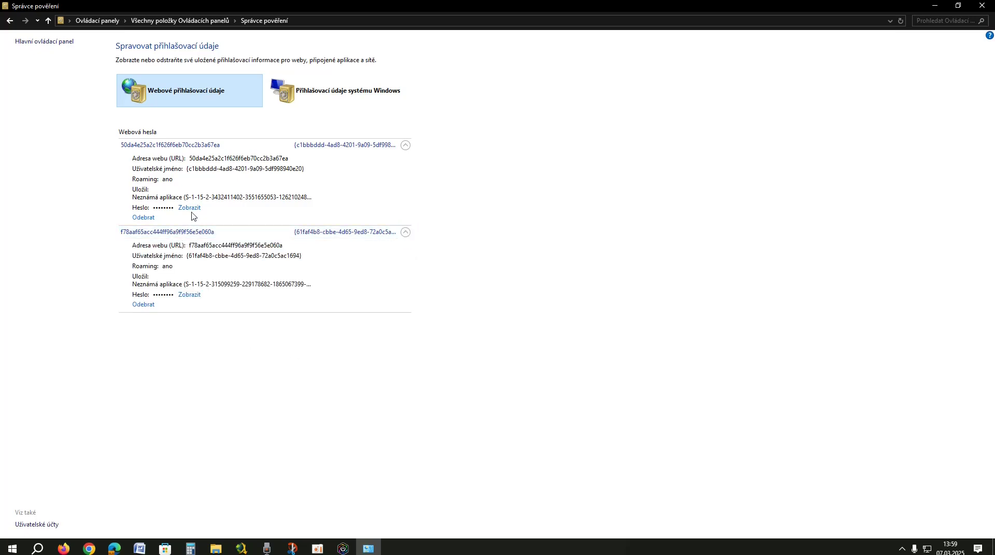
pyautogui.click(322, 91)
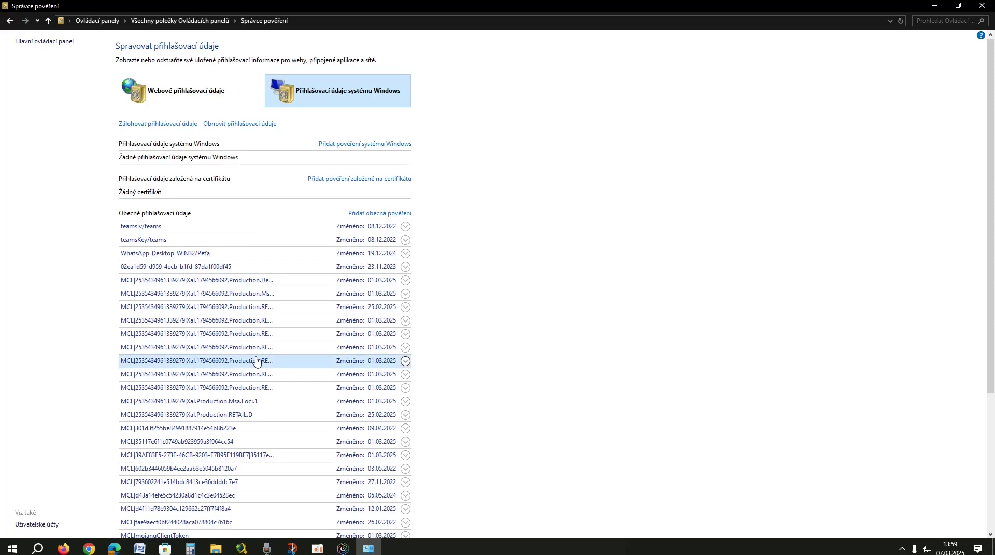
pyautogui.scroll(-1, 256, 361)
pyautogui.scroll(1, 256, 357)
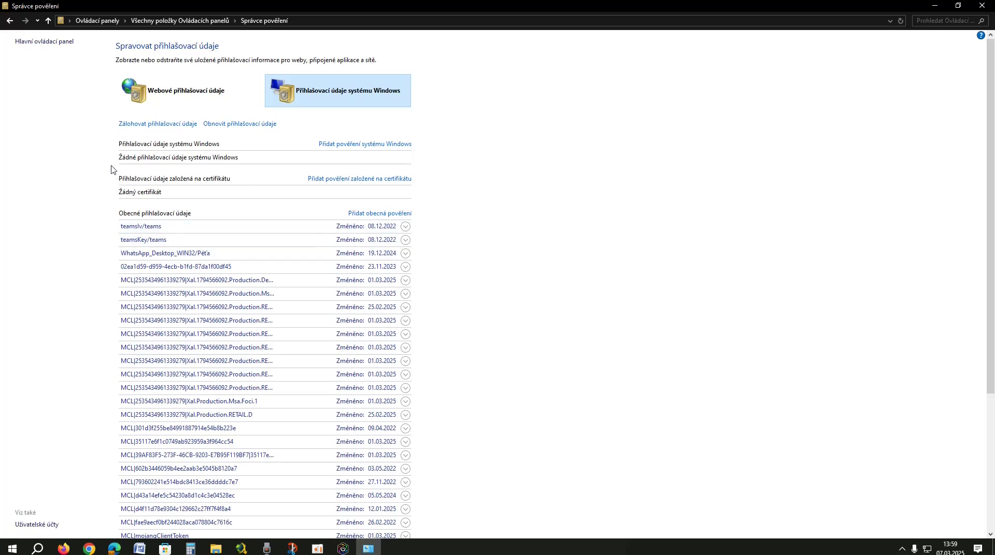
# Switch back to the web credentials, expand both saved entries again, and return to the item list.
pyautogui.click(188, 96)
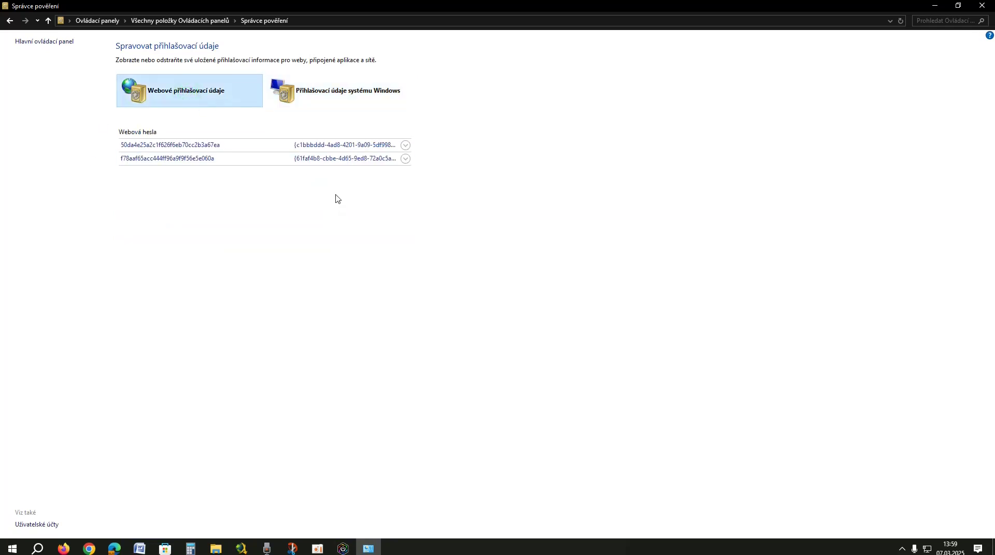
pyautogui.click(405, 158)
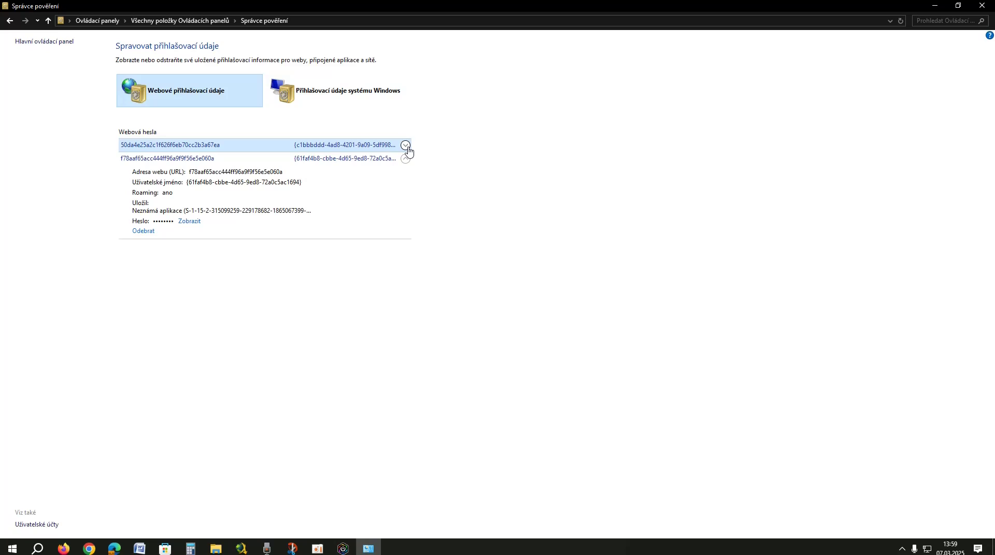
pyautogui.click(405, 145)
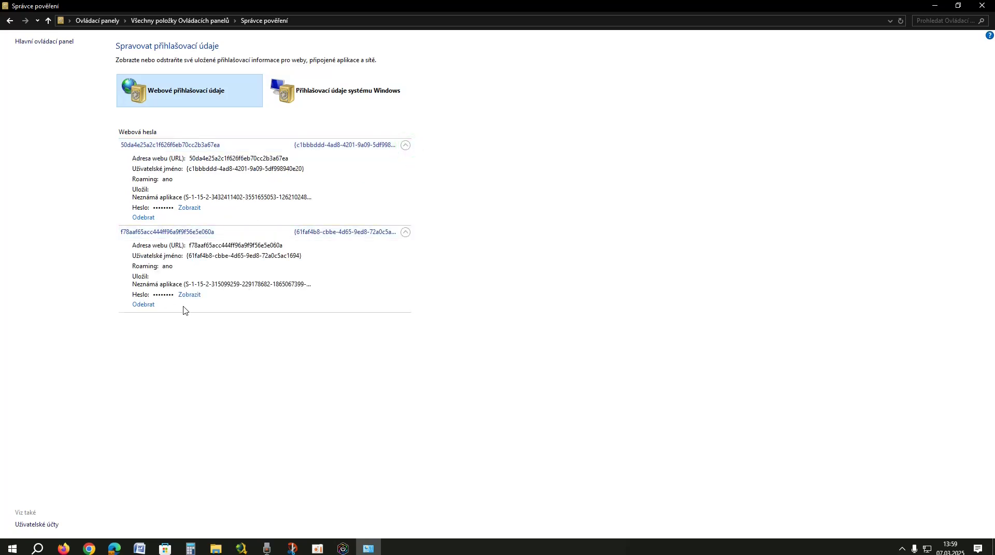
pyautogui.hotkey('alt', 'Left')
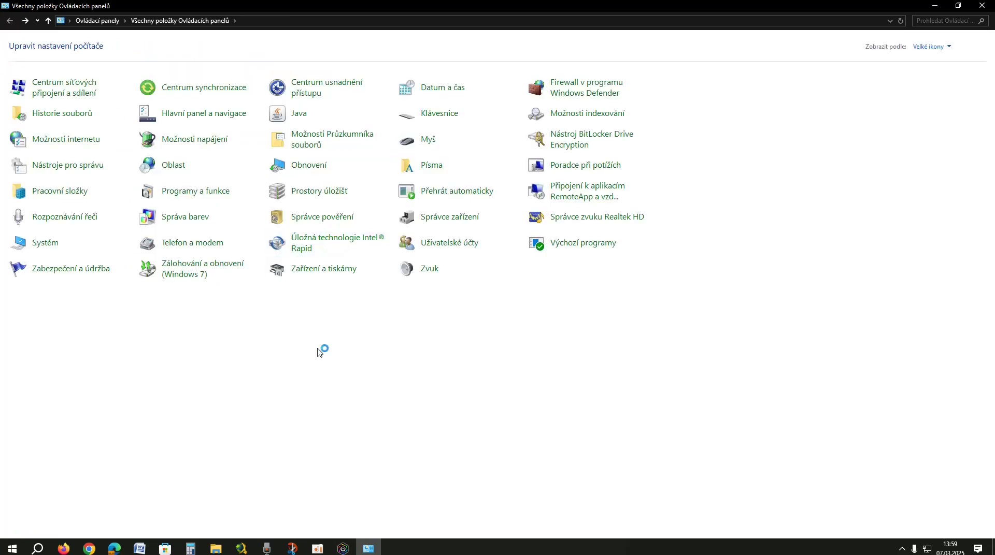
# View the devices in Zařízení a tiskárny, and examine the clock, Další hodiny and Čas v Internetu settings in Datum a čas, cancelling the dialog.
pyautogui.click(325, 269)
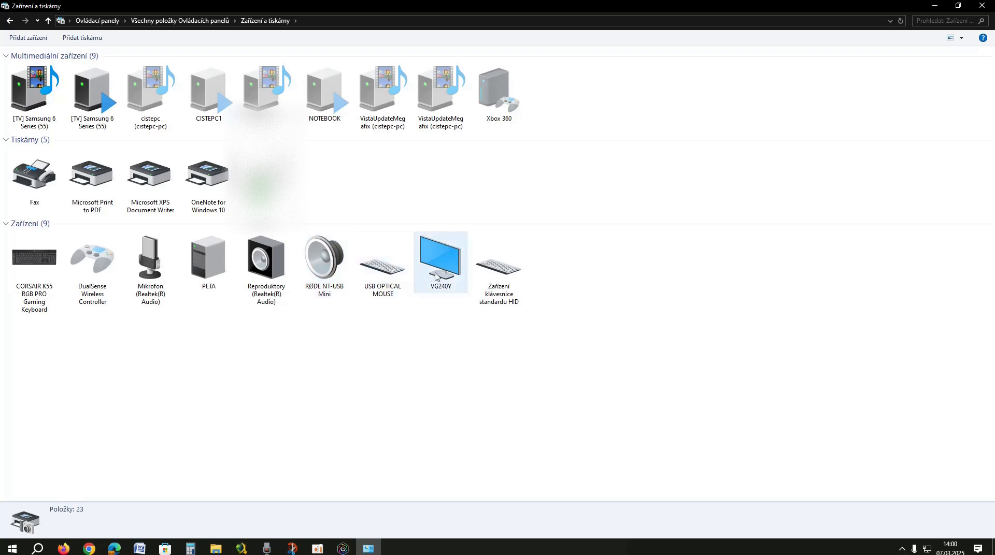
pyautogui.click(10, 21)
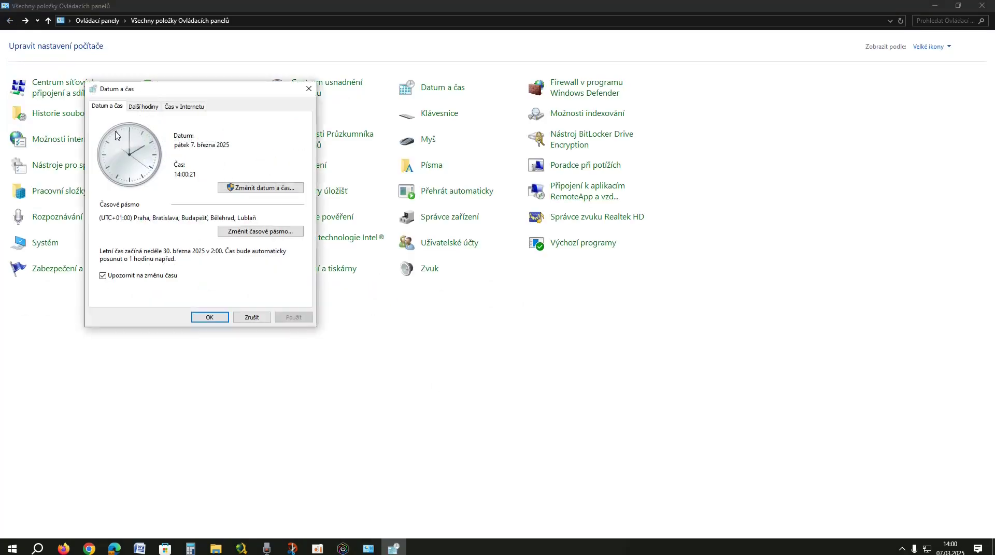
pyautogui.moveTo(174, 97); pyautogui.dragTo(625, 285)
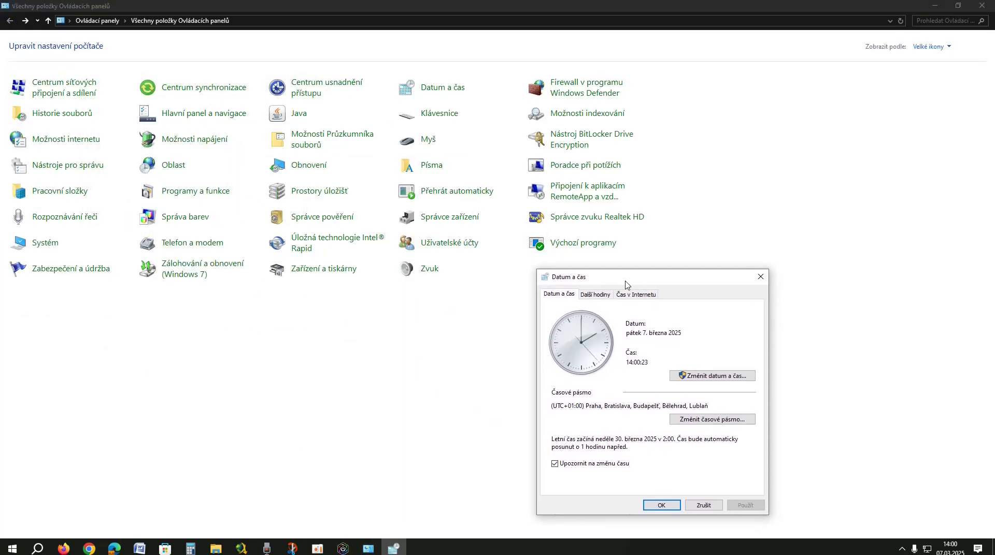
pyautogui.click(601, 296)
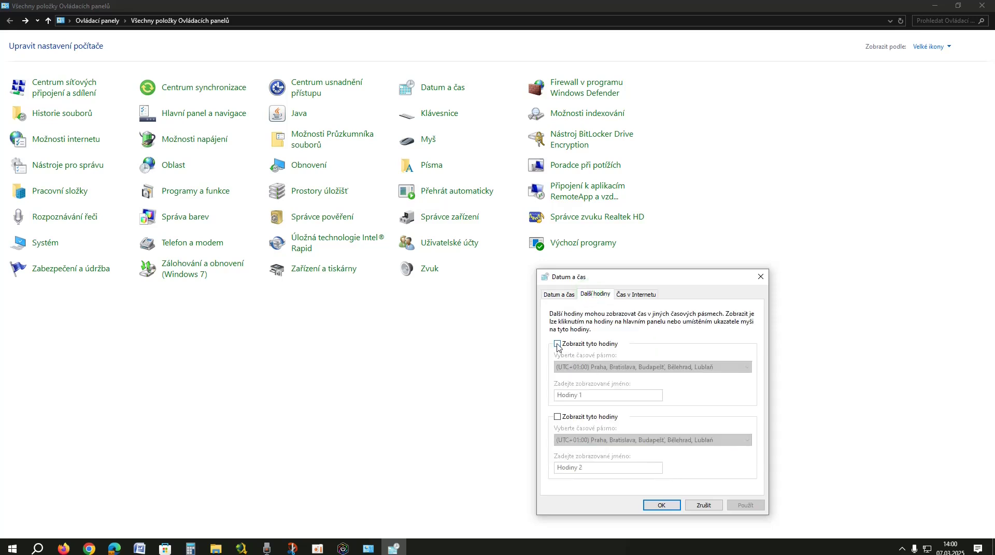
pyautogui.click(636, 295)
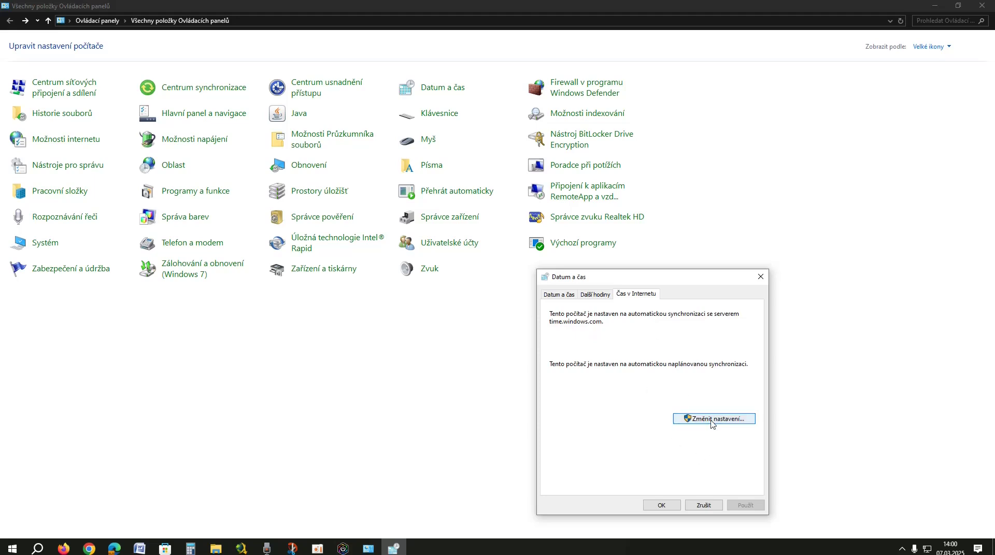
pyautogui.click(703, 506)
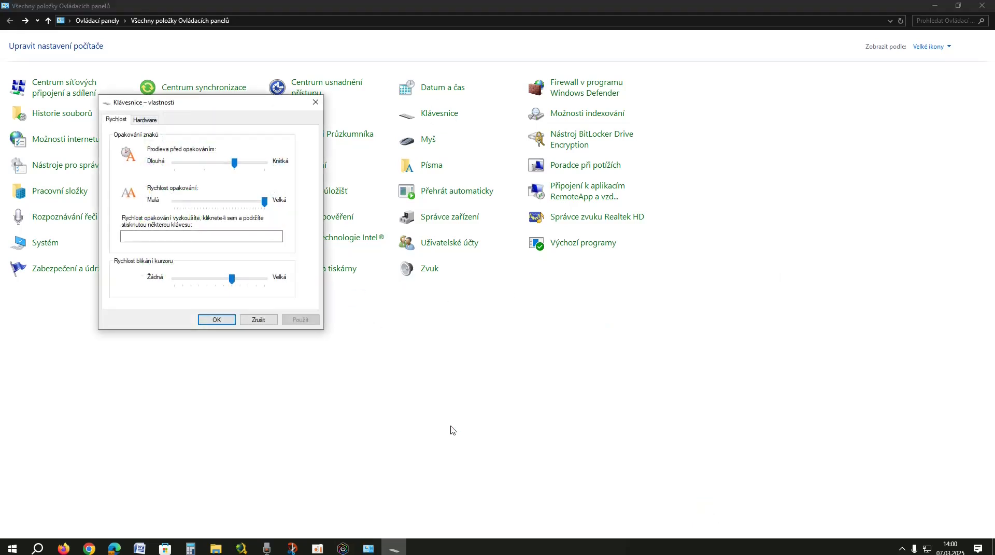
# Check the Klávesnice speed settings, and examine the Tlačítka, Ukazatele, Možnosti ukazatele and Kolečko settings of Myš, cancelling both dialogs.
pyautogui.moveTo(202, 100); pyautogui.dragTo(779, 227)
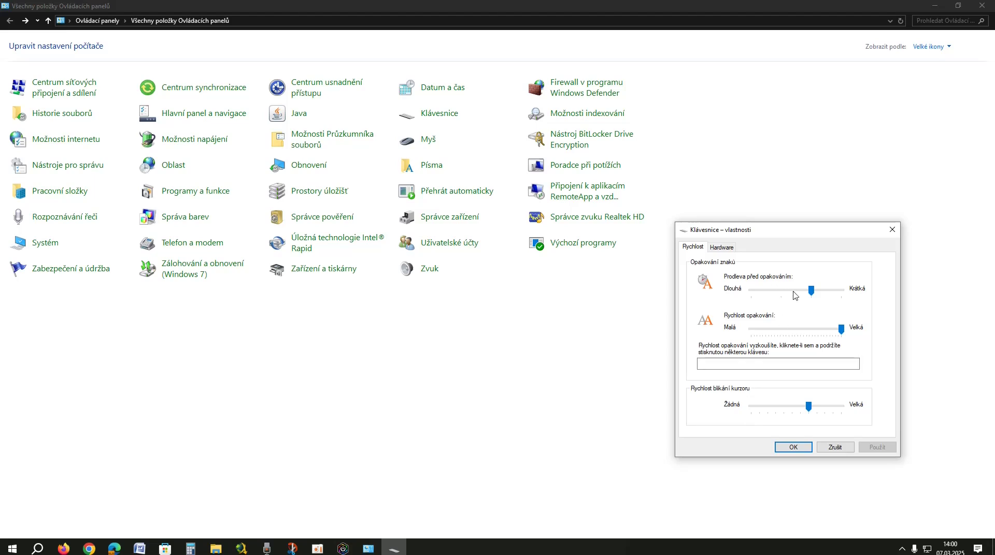
pyautogui.click(835, 448)
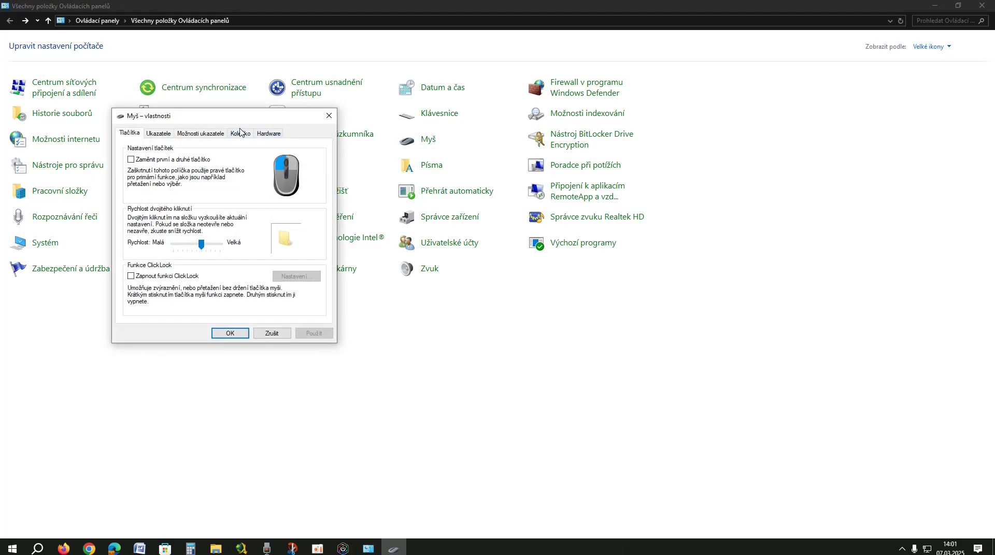
pyautogui.moveTo(233, 118); pyautogui.dragTo(784, 181)
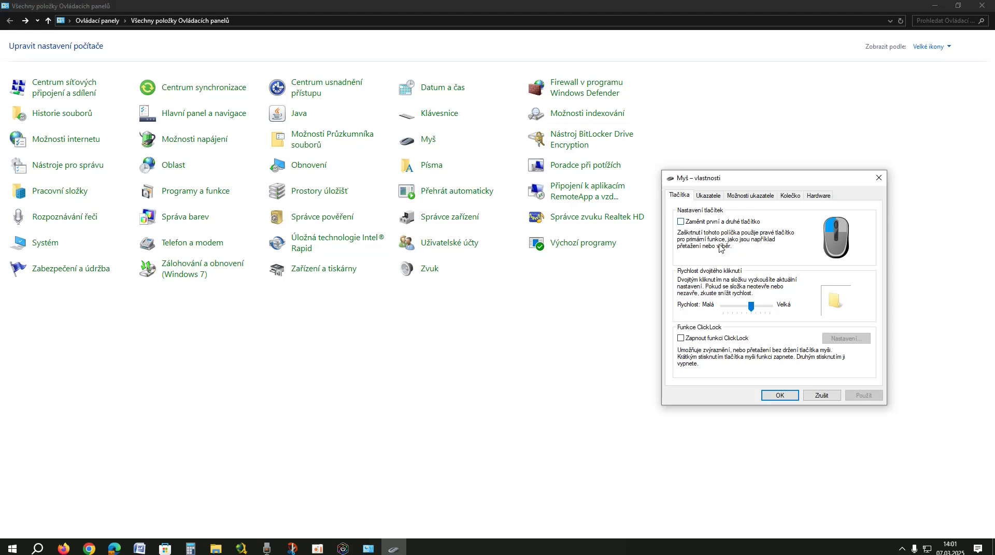
pyautogui.click(709, 196)
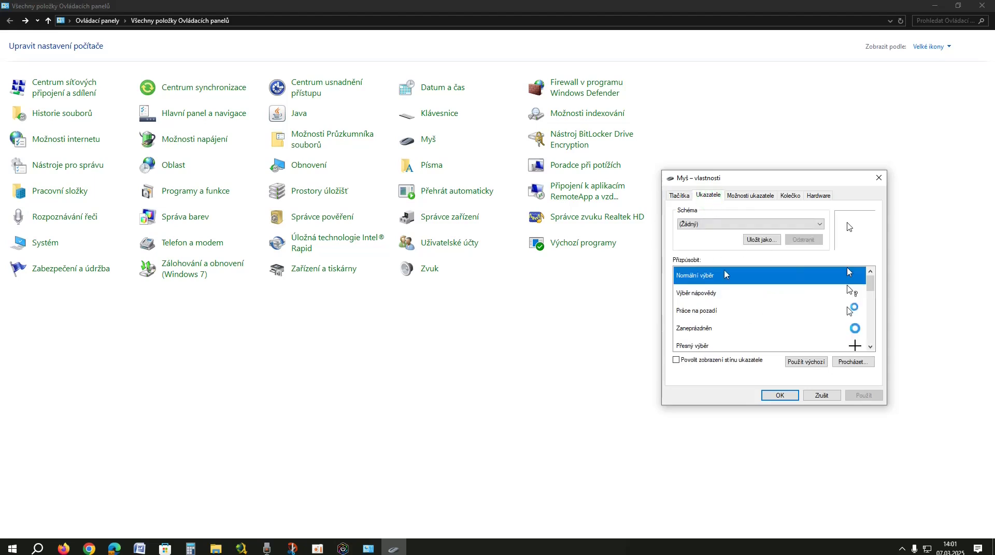
pyautogui.click(754, 197)
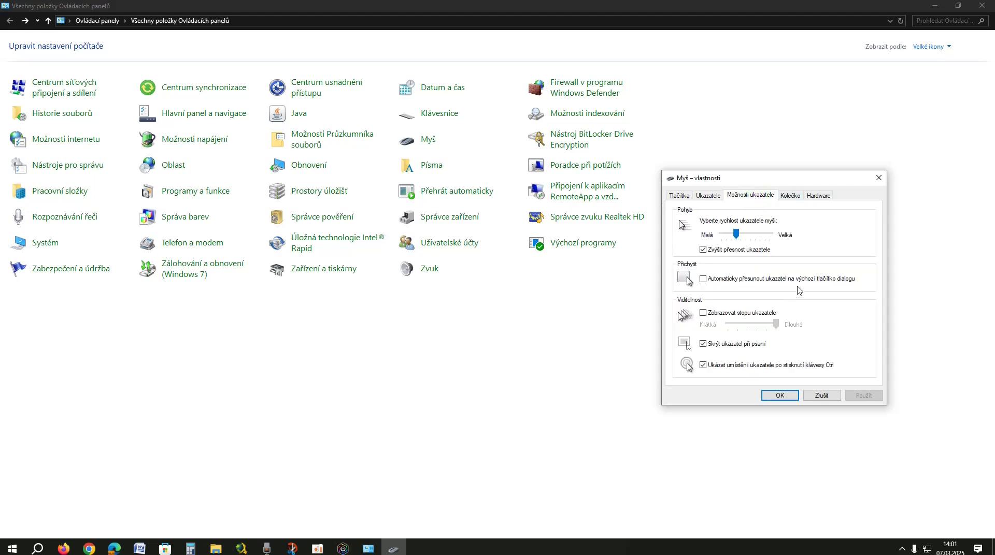
pyautogui.click(790, 197)
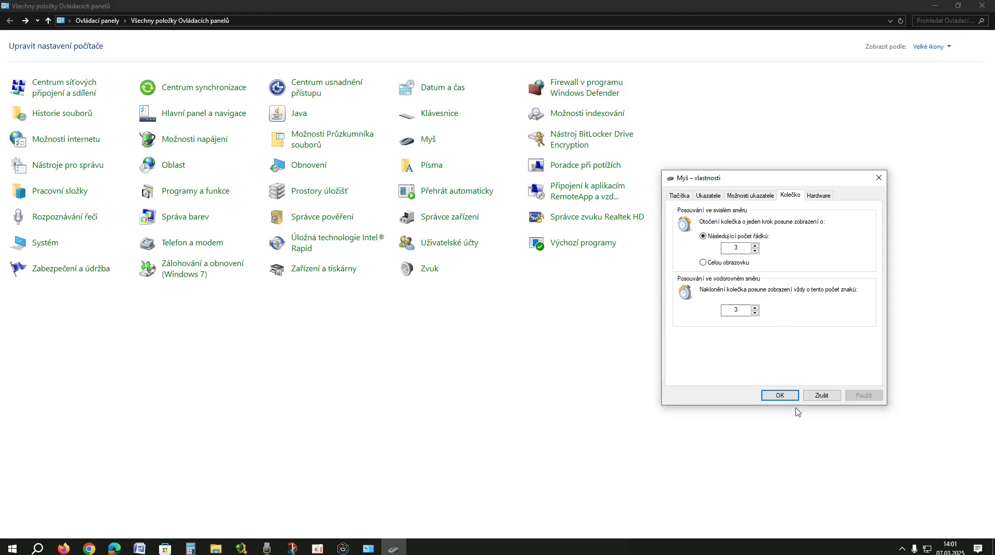
pyautogui.click(820, 395)
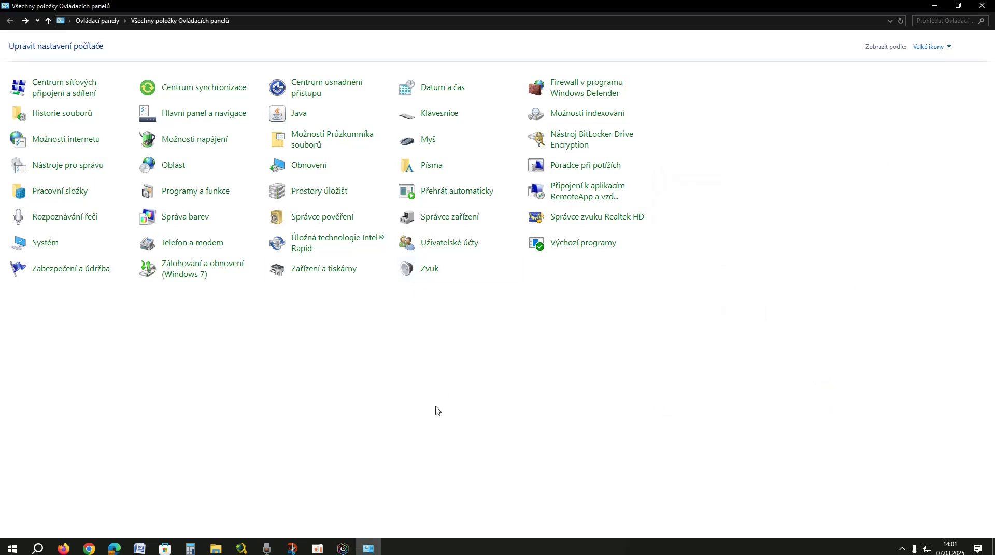
# View the installed fonts in Písma and the media actions in Přehrát automaticky, returning to the item list without saving.
pyautogui.doubleClick(435, 169)
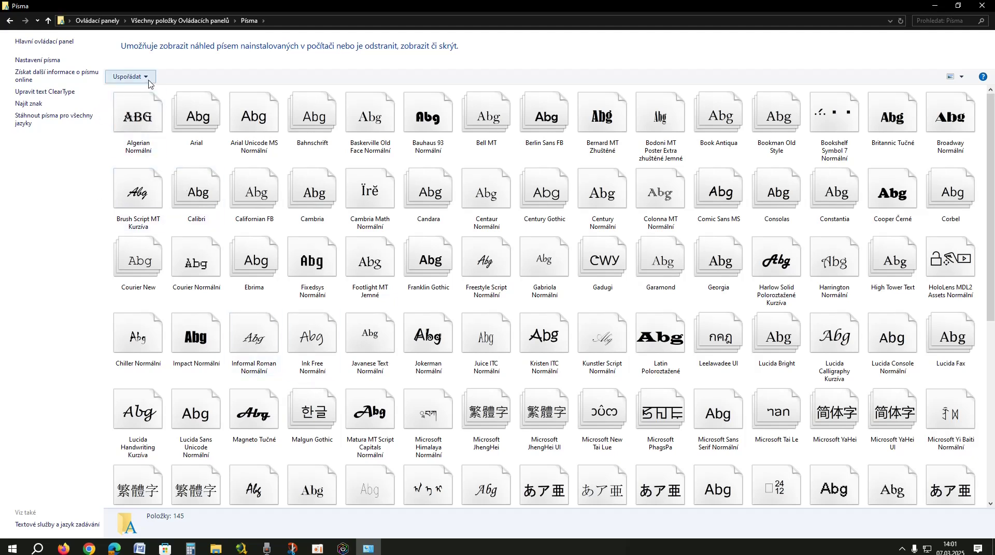
pyautogui.hotkey('alt', 'Left')
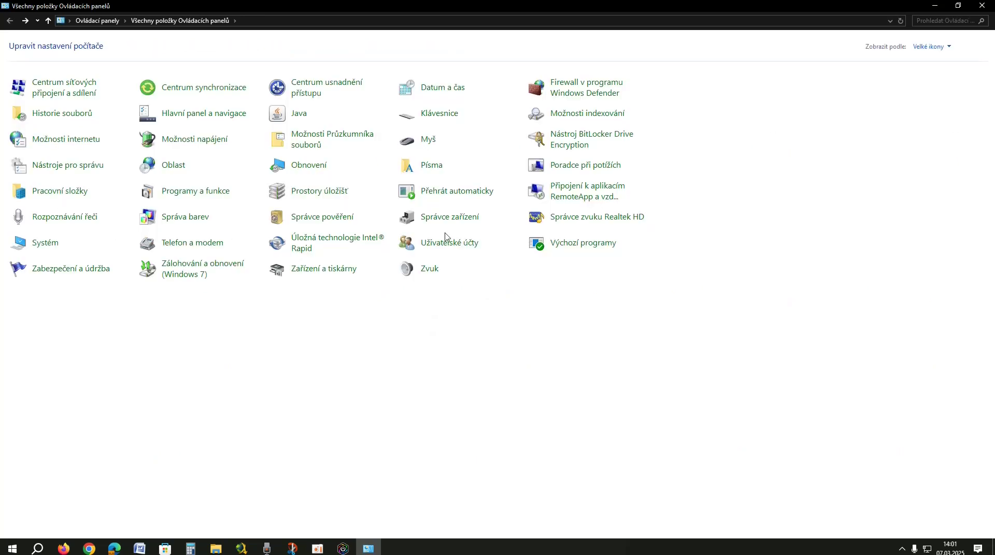
pyautogui.press('Return')
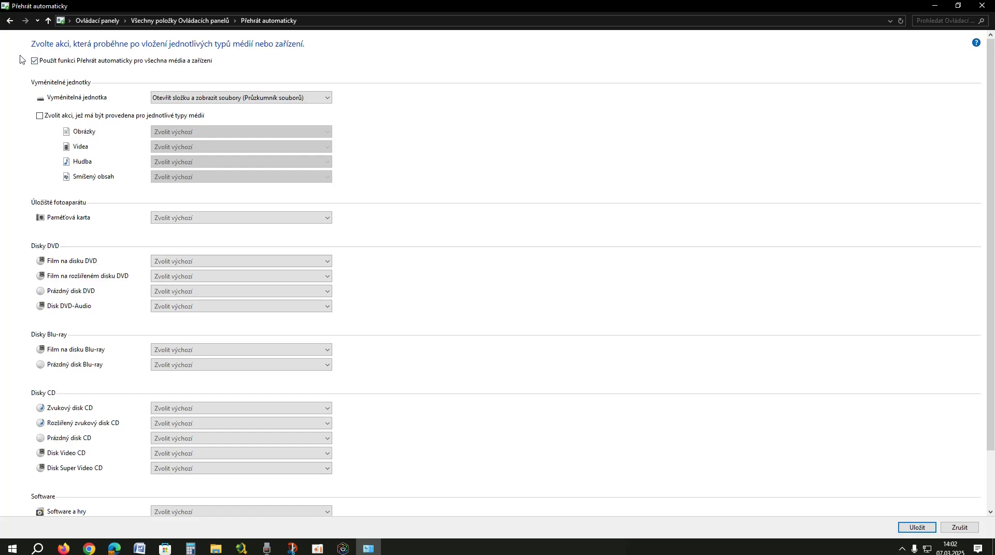
pyautogui.click(35, 62)
pyautogui.click(10, 21)
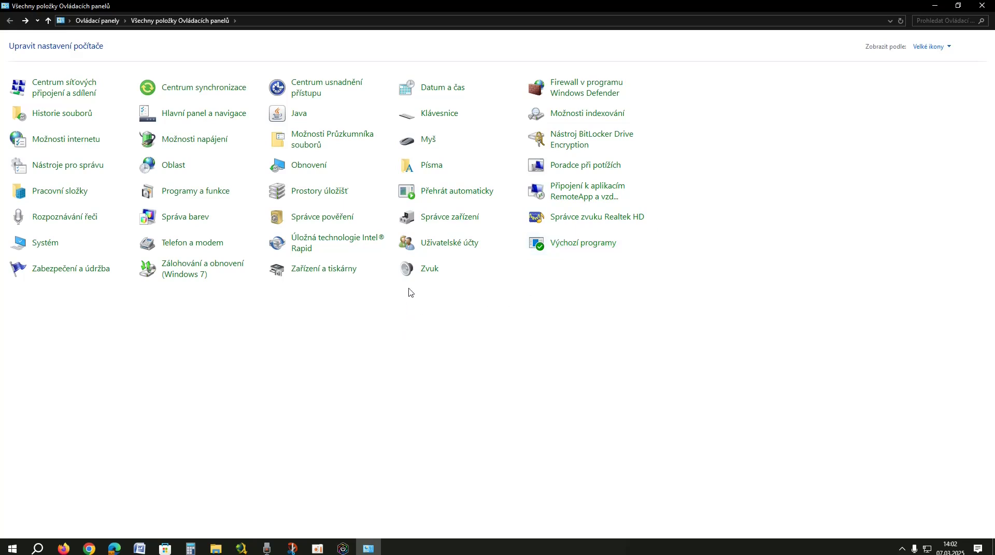
# Open Správce zařízení from the item list, look over its device categories, and close it.
pyautogui.click(444, 218)
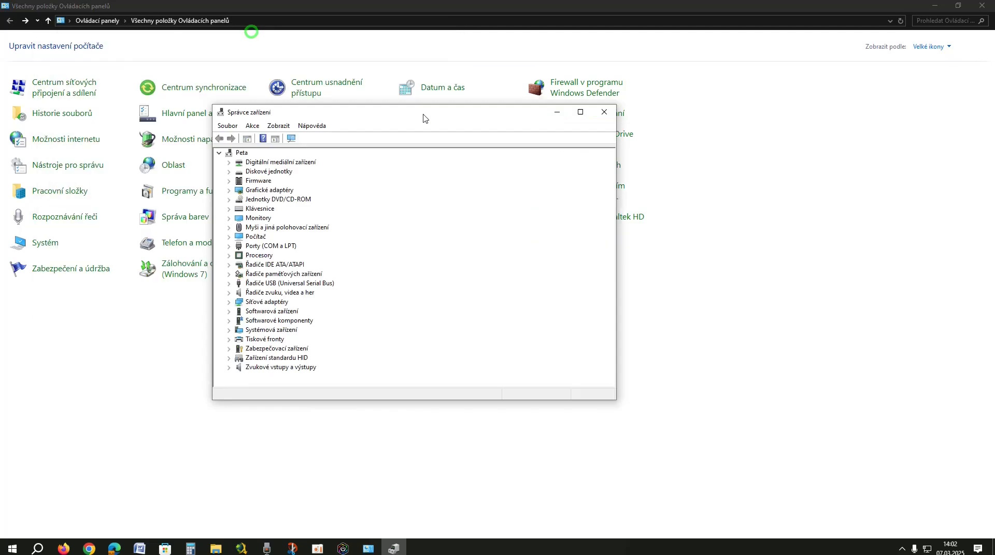
pyautogui.rightClick(492, 548)
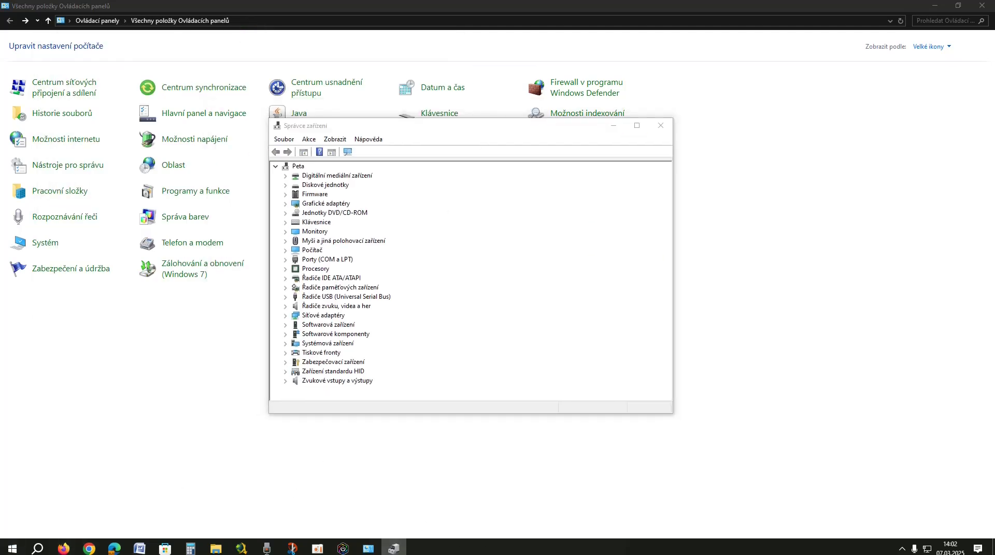
pyautogui.click(431, 510)
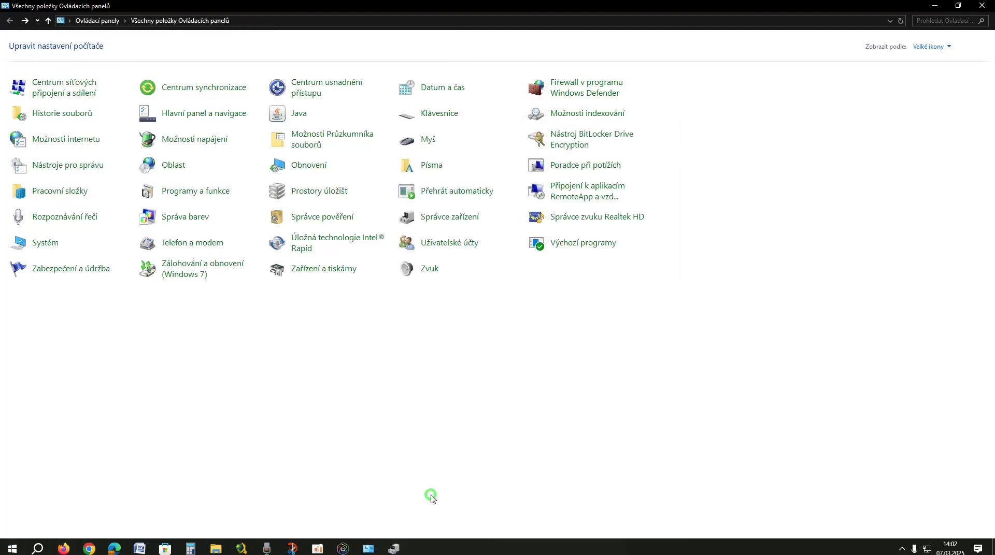
# Reopen Správce zařízení through the Windows Start quick links instead of the item list, review its device categories, and close it.
pyautogui.rightClick(12, 549)
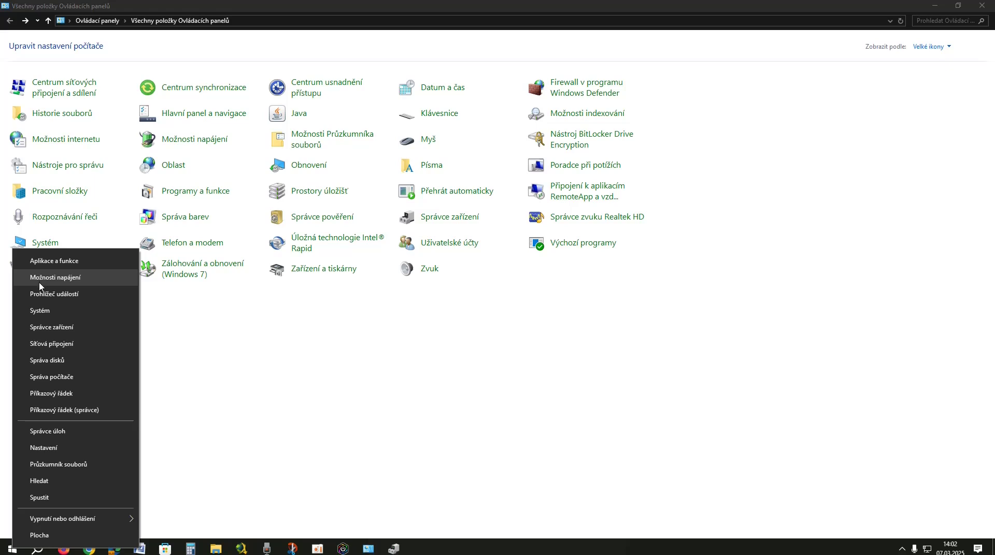
pyautogui.click(58, 334)
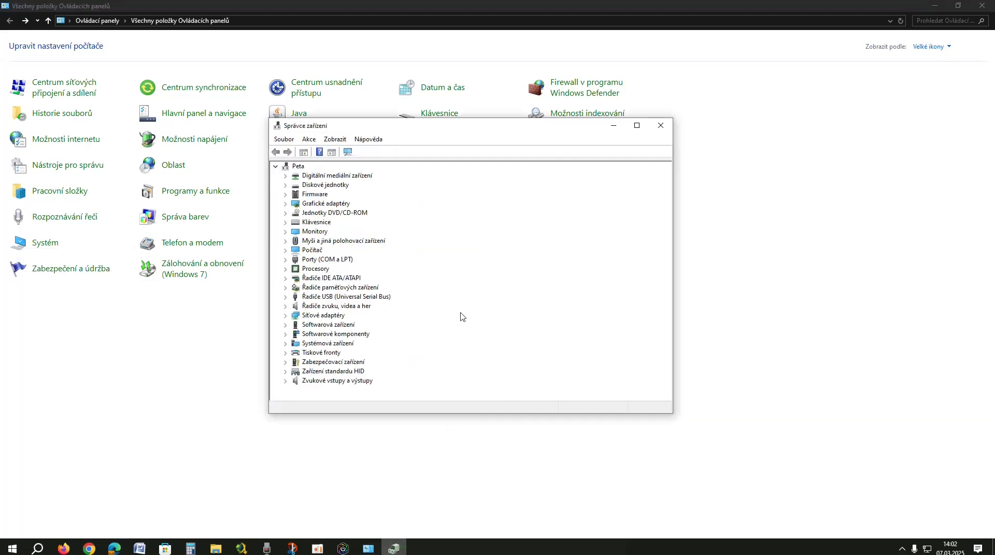
pyautogui.moveTo(411, 130); pyautogui.dragTo(529, 215)
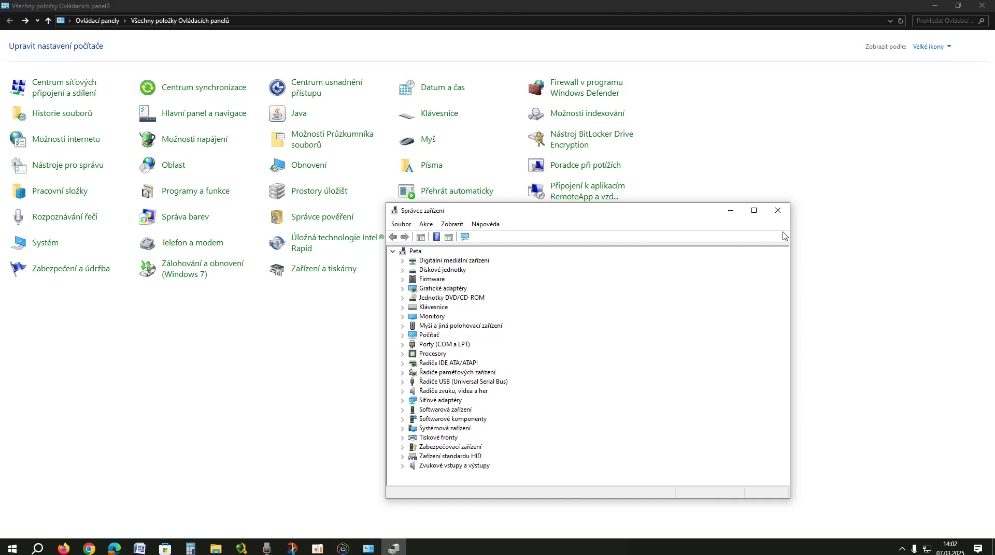
pyautogui.click(778, 211)
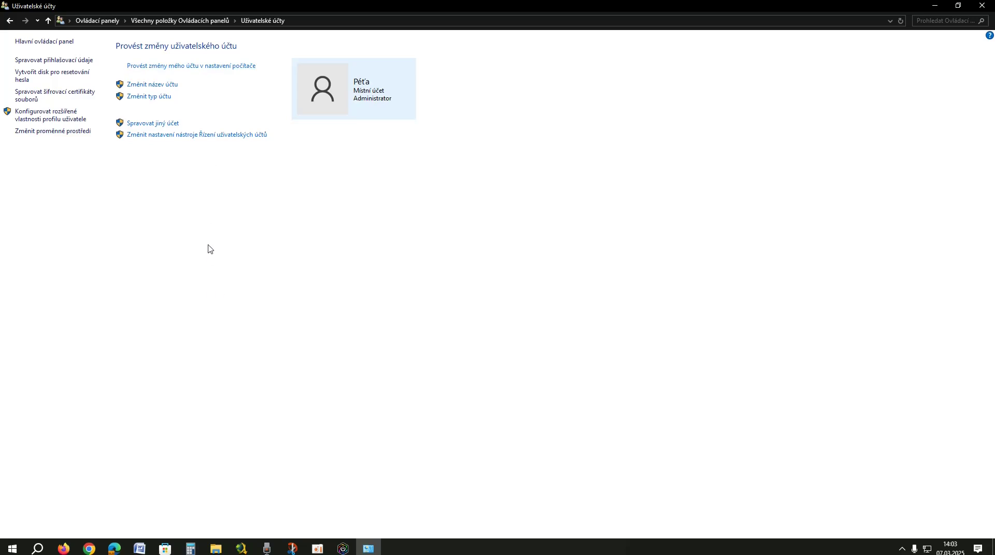
# View the Uživatelské účty page, and examine the Přehrávání, Záznam, Zvuky and Komunikace settings in Zvuk, cancelling the dialog.
pyautogui.click(9, 21)
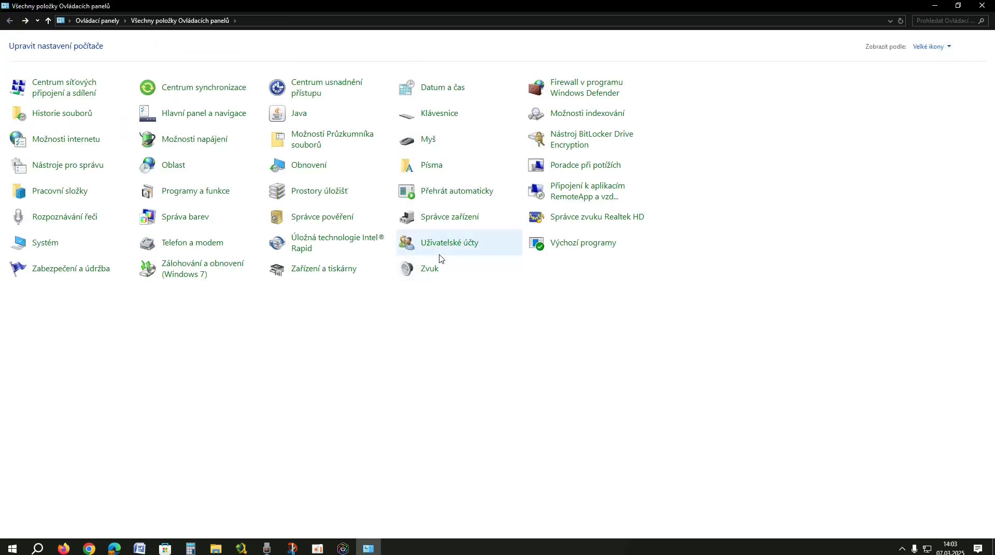
pyautogui.click(434, 275)
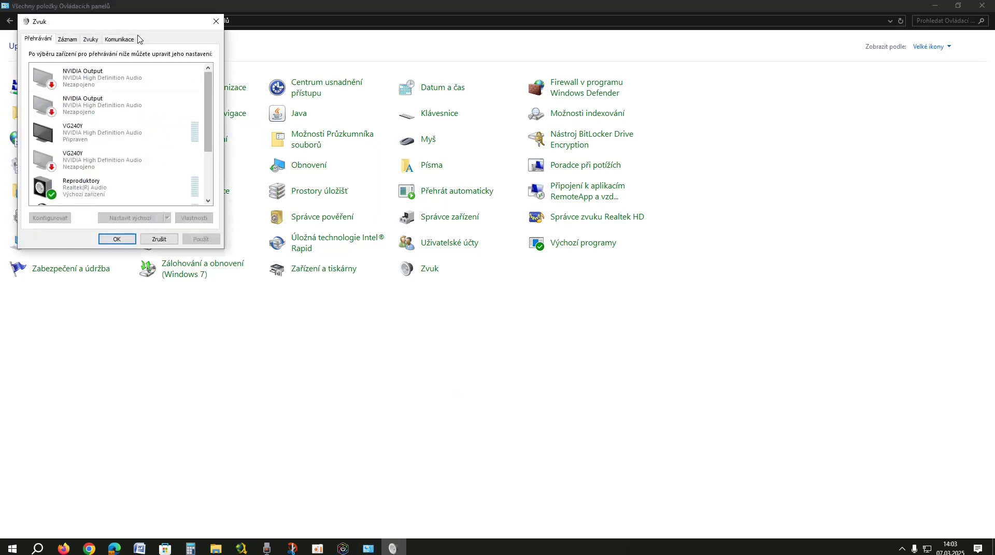
pyautogui.moveTo(105, 23); pyautogui.dragTo(749, 169)
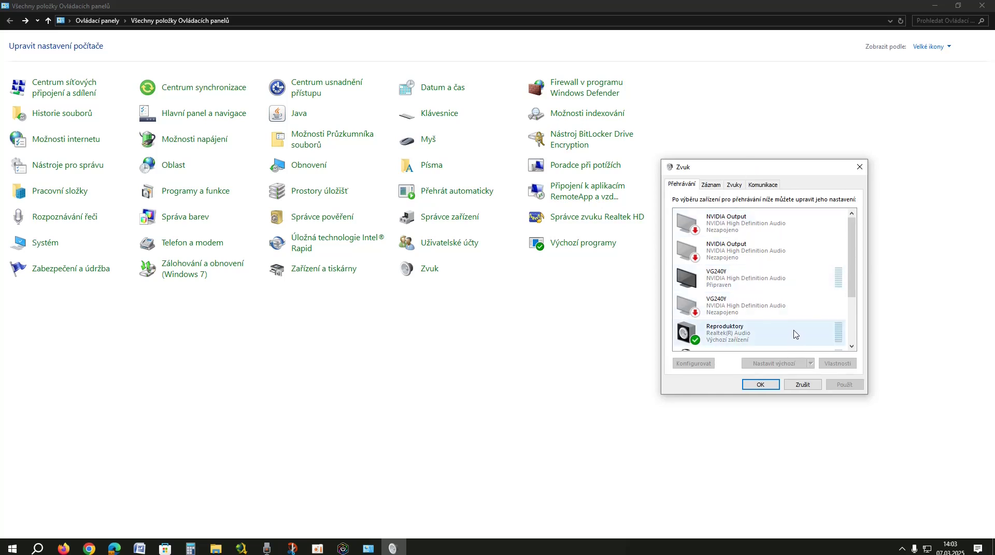
pyautogui.click(713, 188)
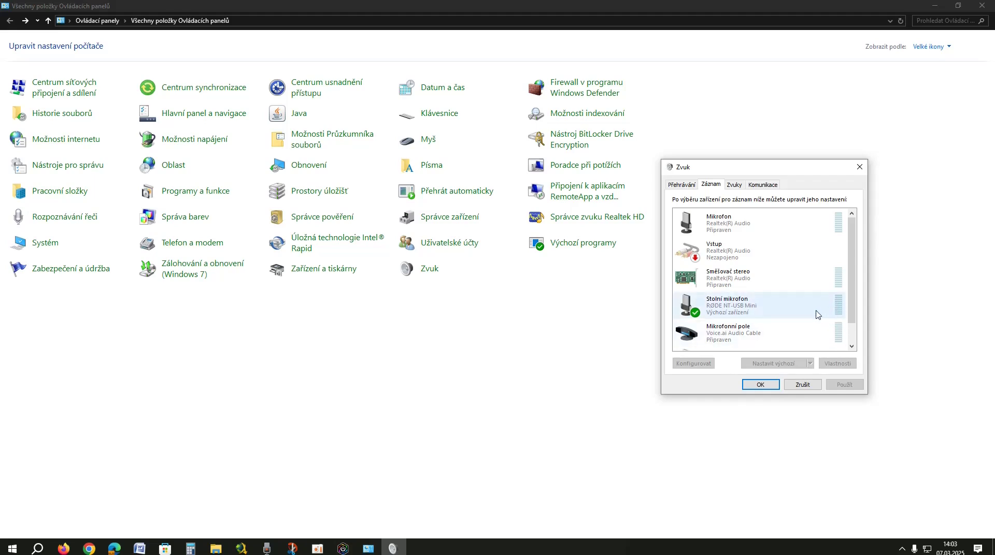
pyautogui.click(732, 185)
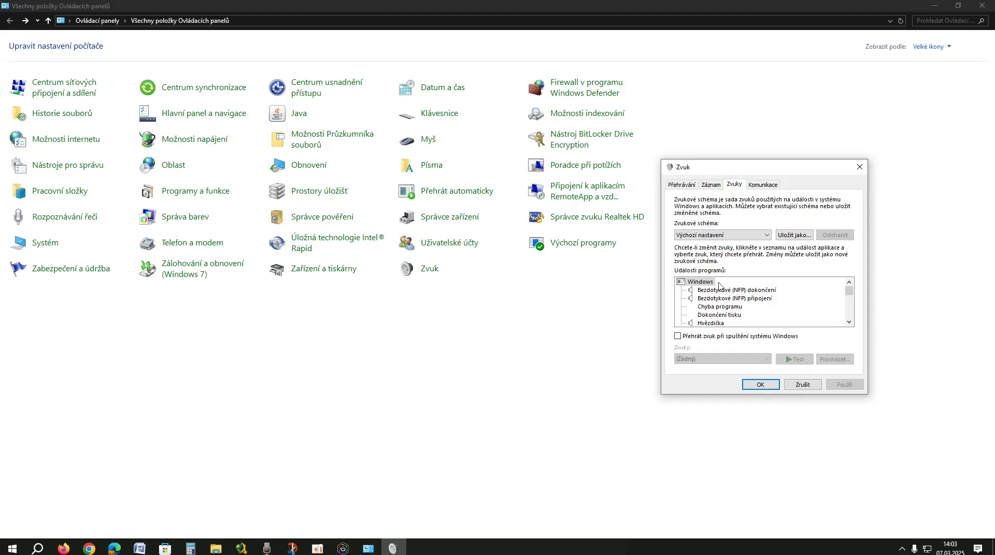
pyautogui.click(762, 184)
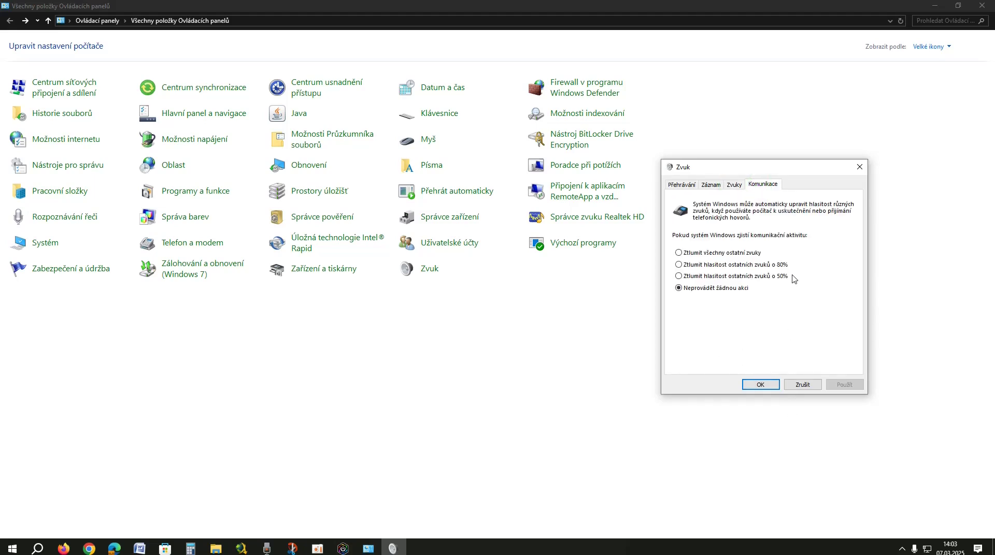
pyautogui.click(802, 384)
# View the Firewall v programu Windows Defender page and the included locations in Možnosti indexování, returning to the item list.
pyautogui.click(590, 87)
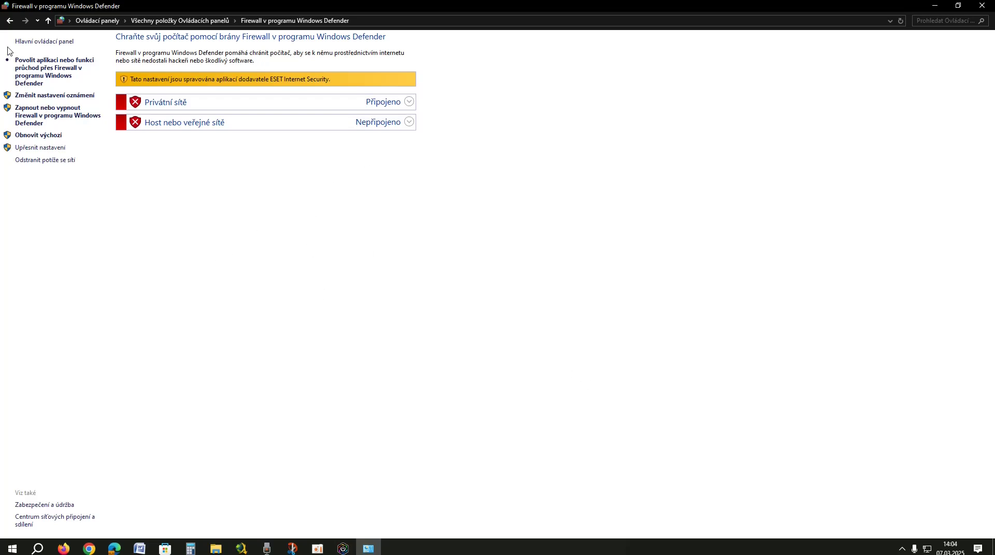
pyautogui.click(9, 20)
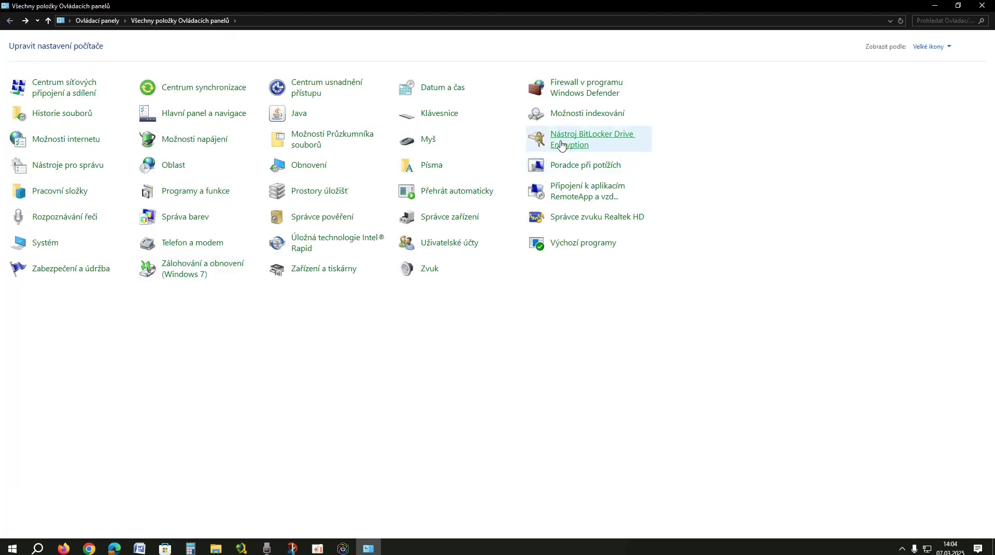
pyautogui.click(611, 113)
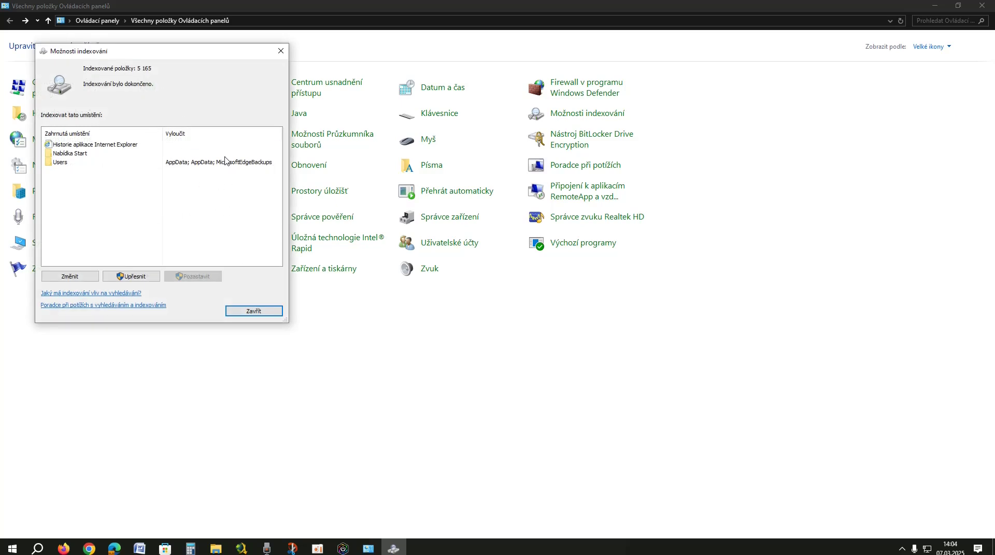
pyautogui.moveTo(138, 56); pyautogui.dragTo(327, 104)
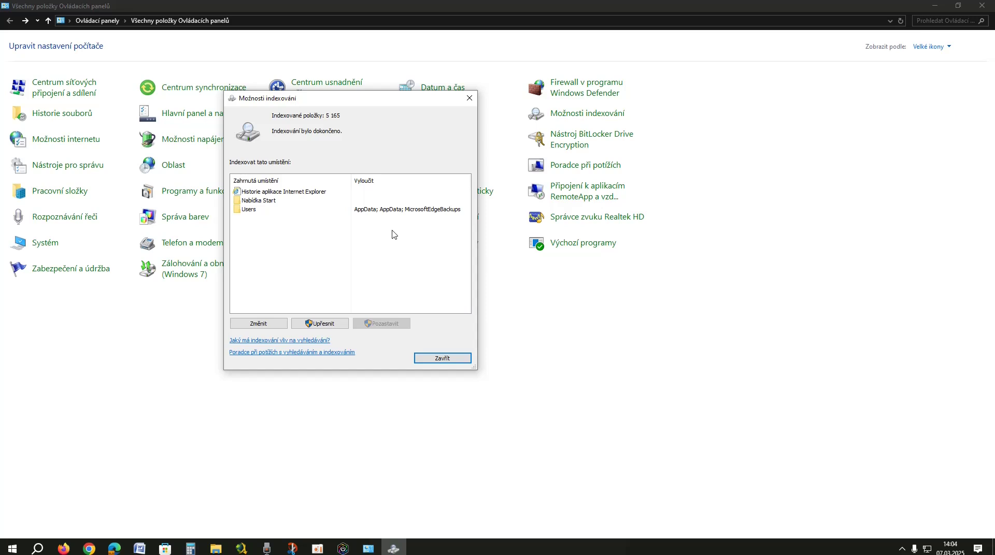
pyautogui.click(468, 98)
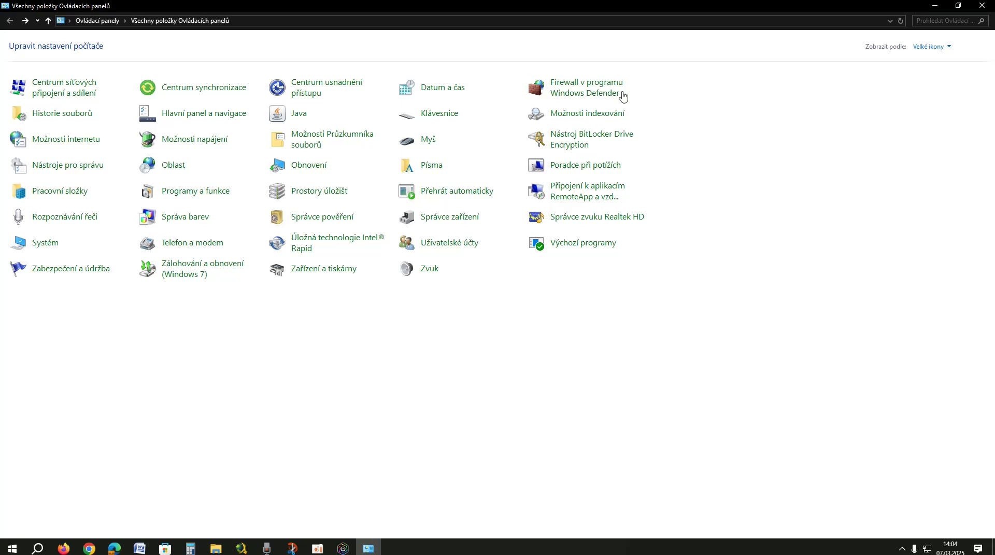
# View the Nástroj BitLocker Drive Encryption page and the Poradce při potížích troubleshooting categories, returning to the item list after each.
pyautogui.click(574, 133)
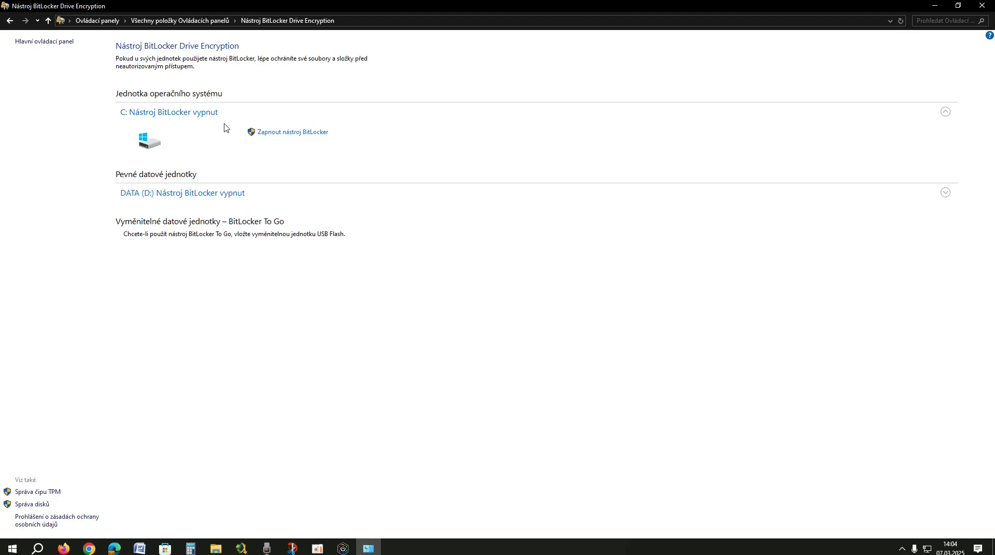
pyautogui.click(9, 21)
pyautogui.click(601, 162)
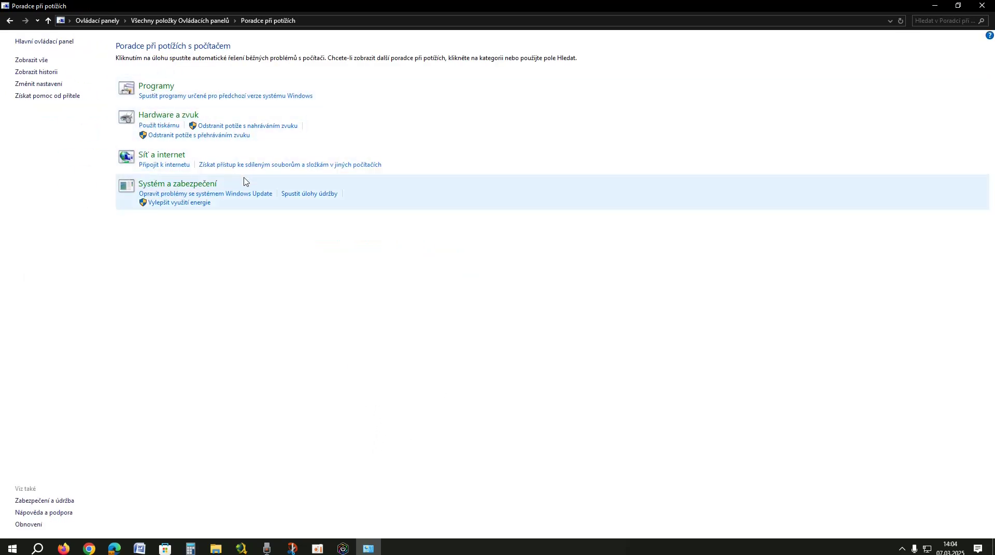
pyautogui.click(9, 21)
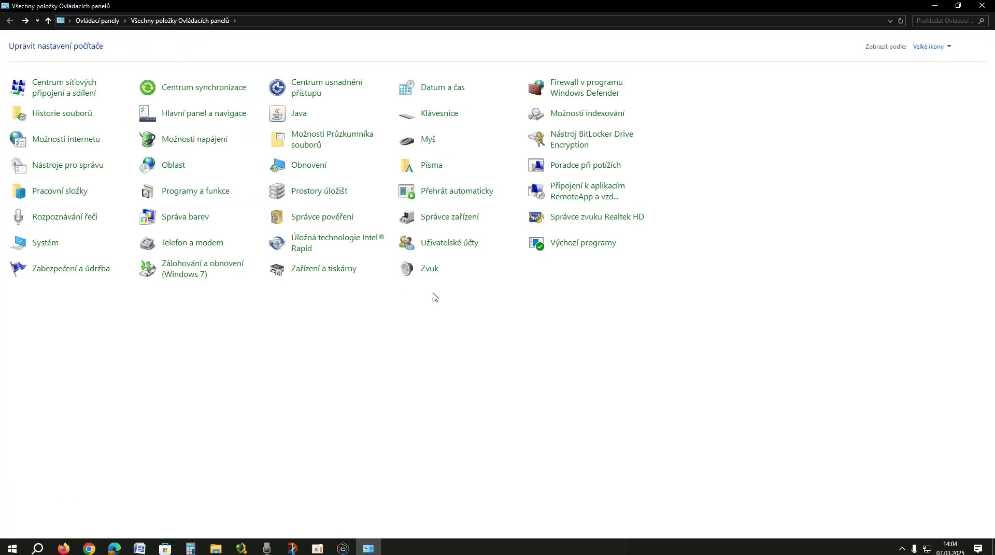
# View the RemoteApp connections page, and examine the Mikrofon and Reproduktory settings in Správce zvuku Realtek HD, closing its window.
pyautogui.click(668, 209)
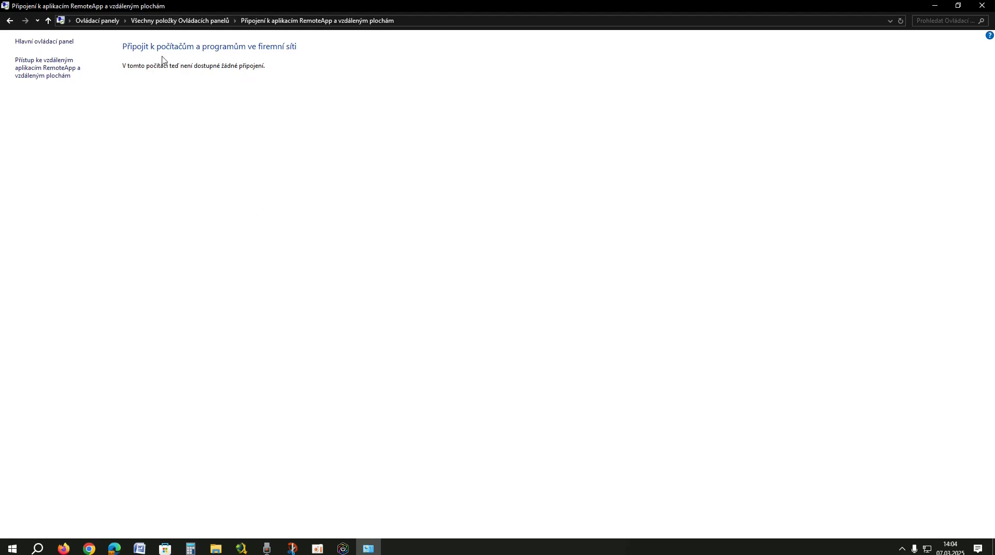
pyautogui.click(10, 21)
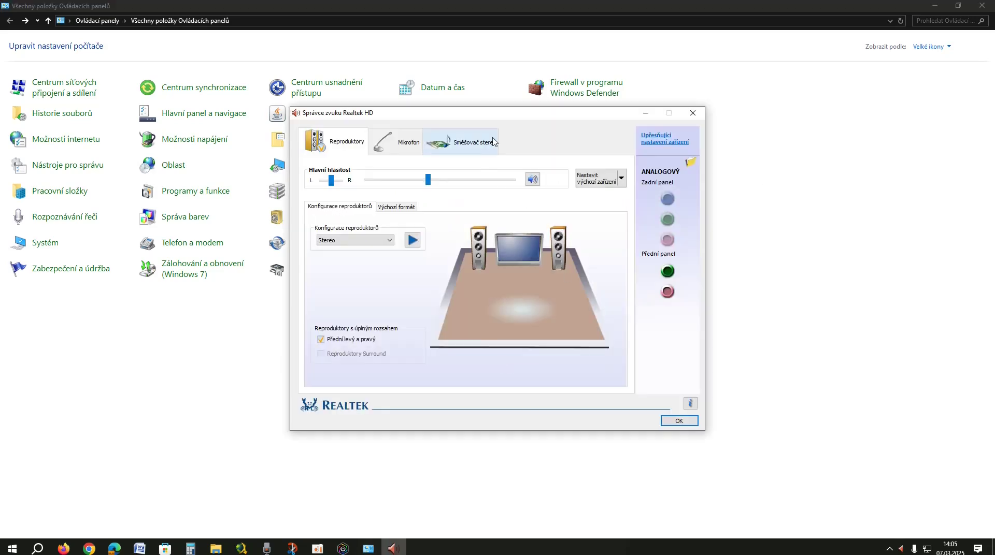
pyautogui.moveTo(467, 141); pyautogui.dragTo(665, 209)
pyautogui.click(593, 211)
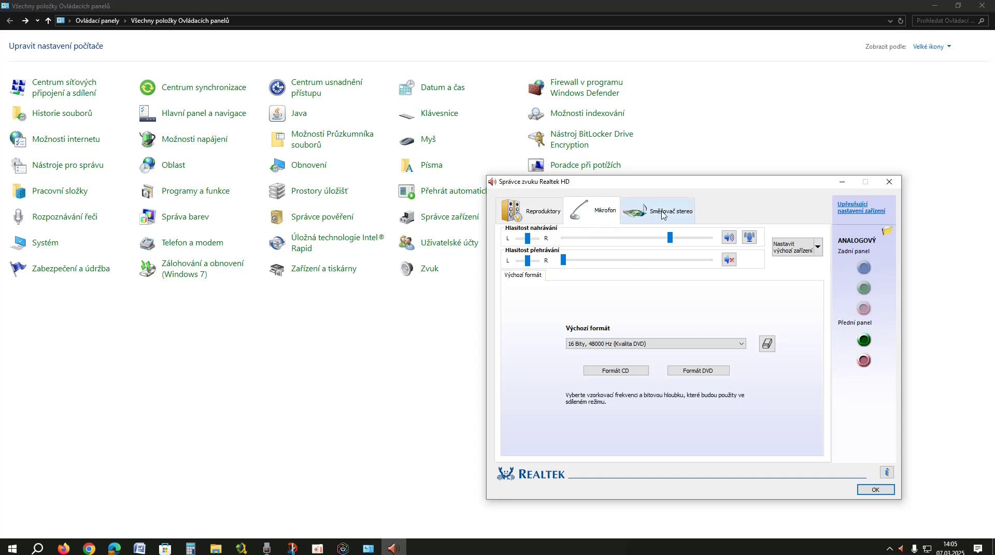
pyautogui.click(533, 211)
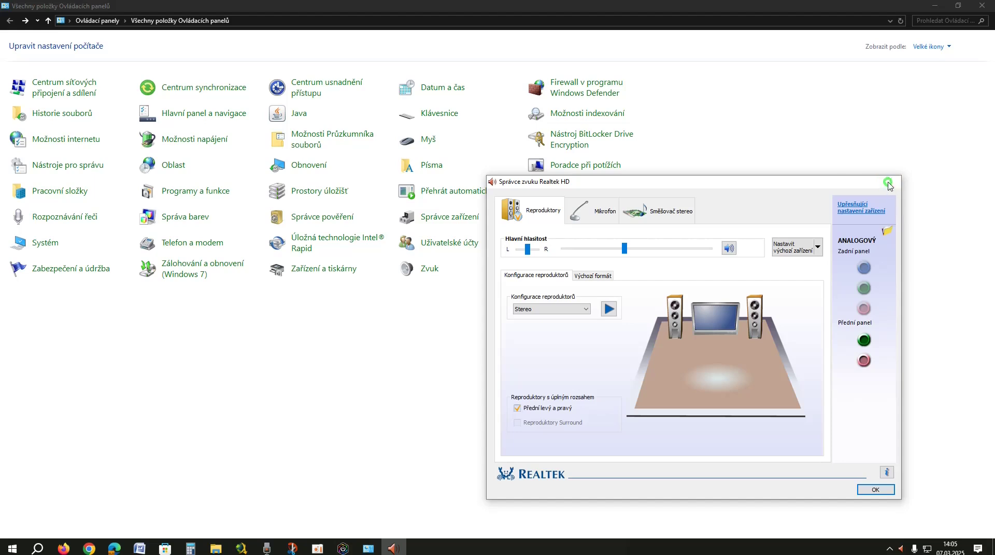
pyautogui.click(890, 183)
# View the options on the Výchozí programy page and return to the list of all Control Panel items.
pyautogui.click(584, 247)
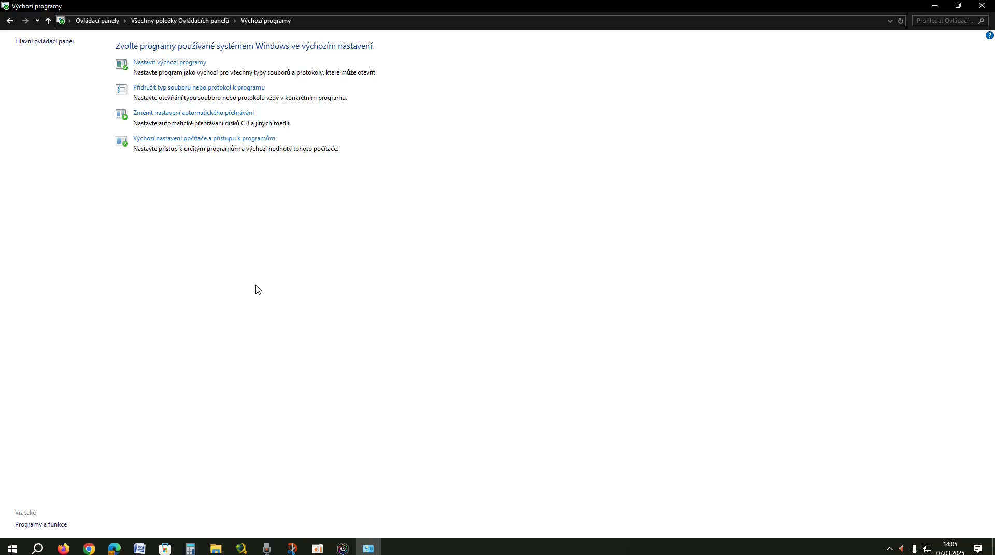
pyautogui.click(9, 20)
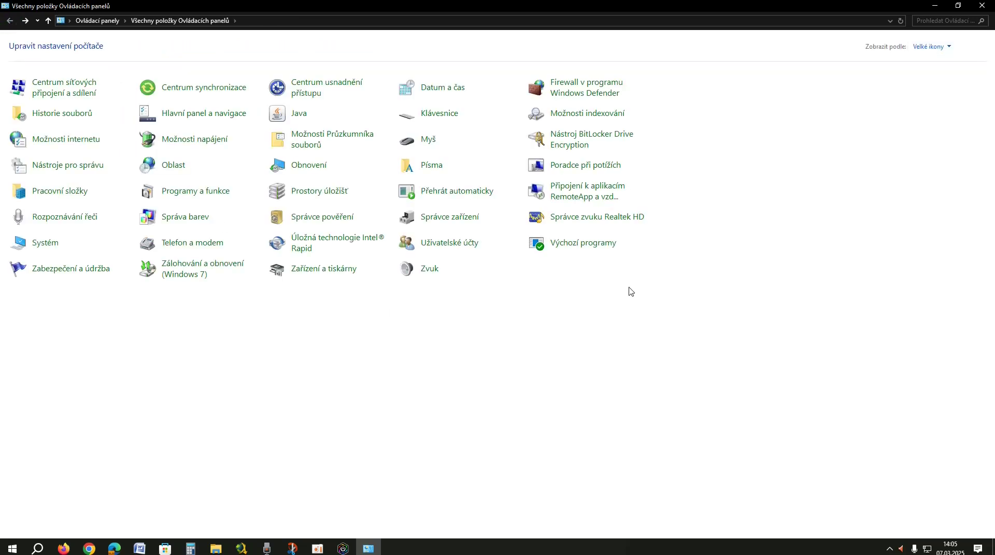